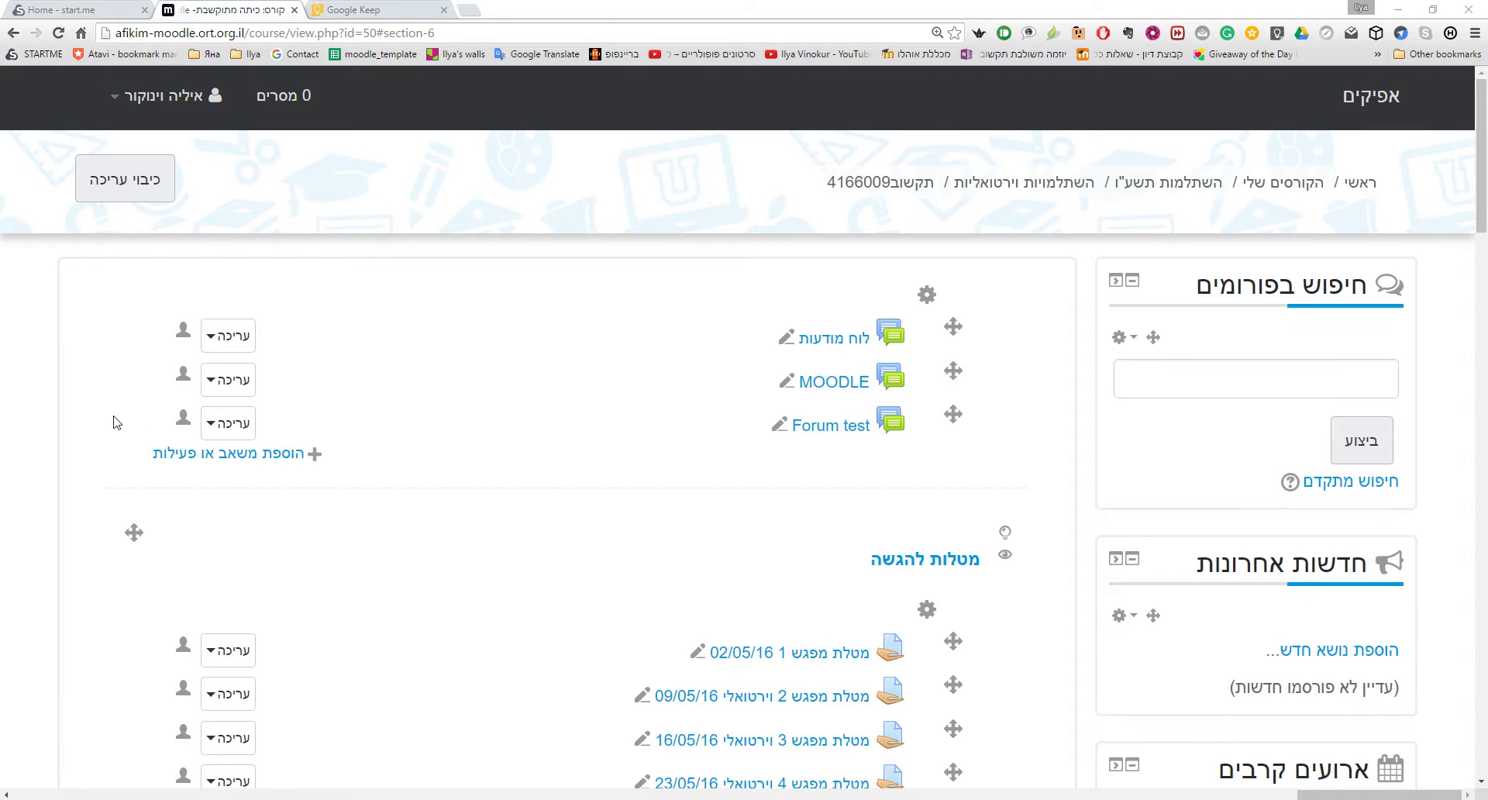
Step: Add a glossary activity (אגרון מונחים) to the course section מפגש וירטואלי 13/06/15
{"action": "scroll", "coordinate": [114, 421], "scroll_direction": "down", "scroll_amount": 3}
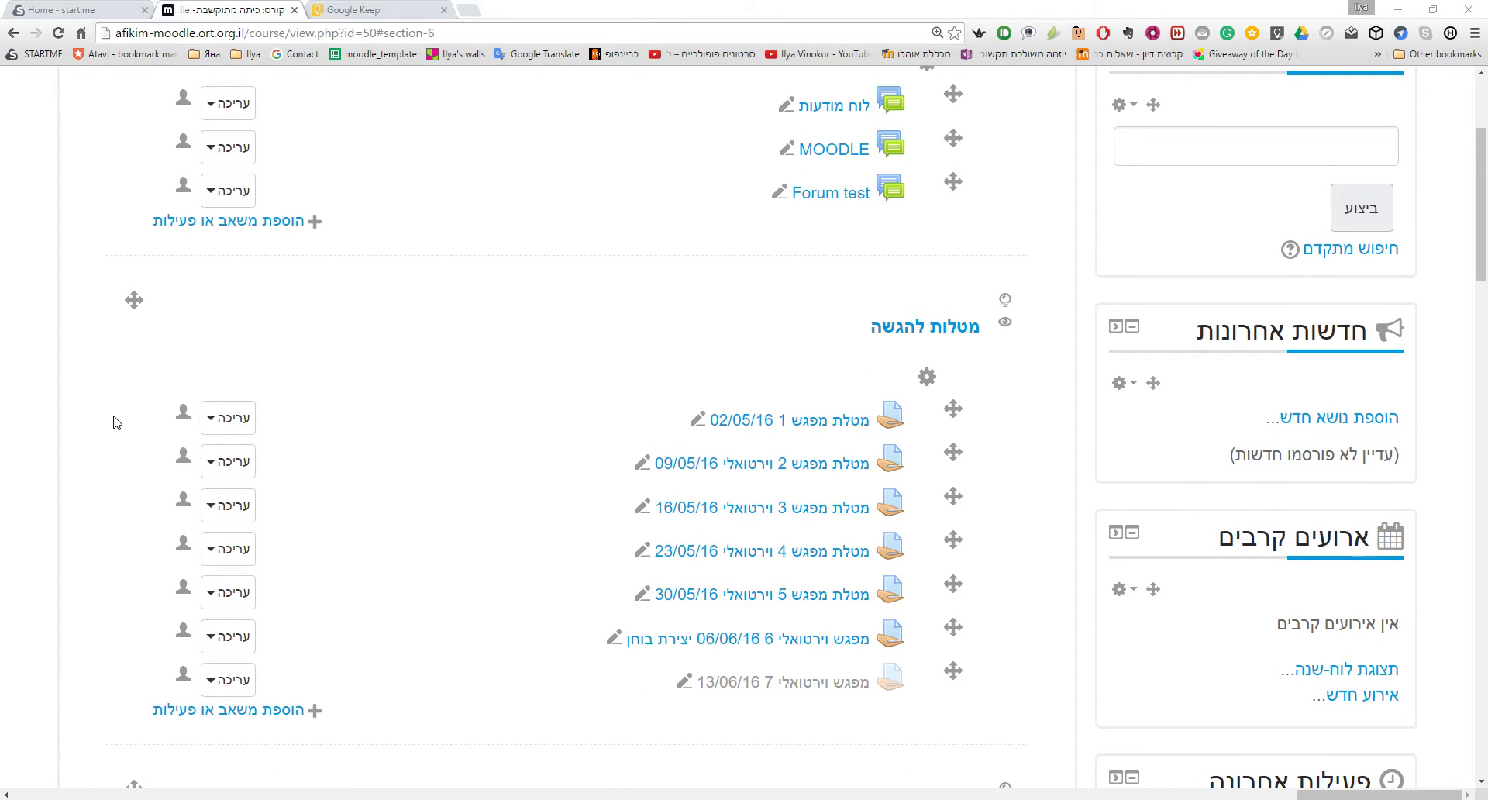
{"action": "scroll", "coordinate": [116, 420], "scroll_direction": "down", "scroll_amount": 3}
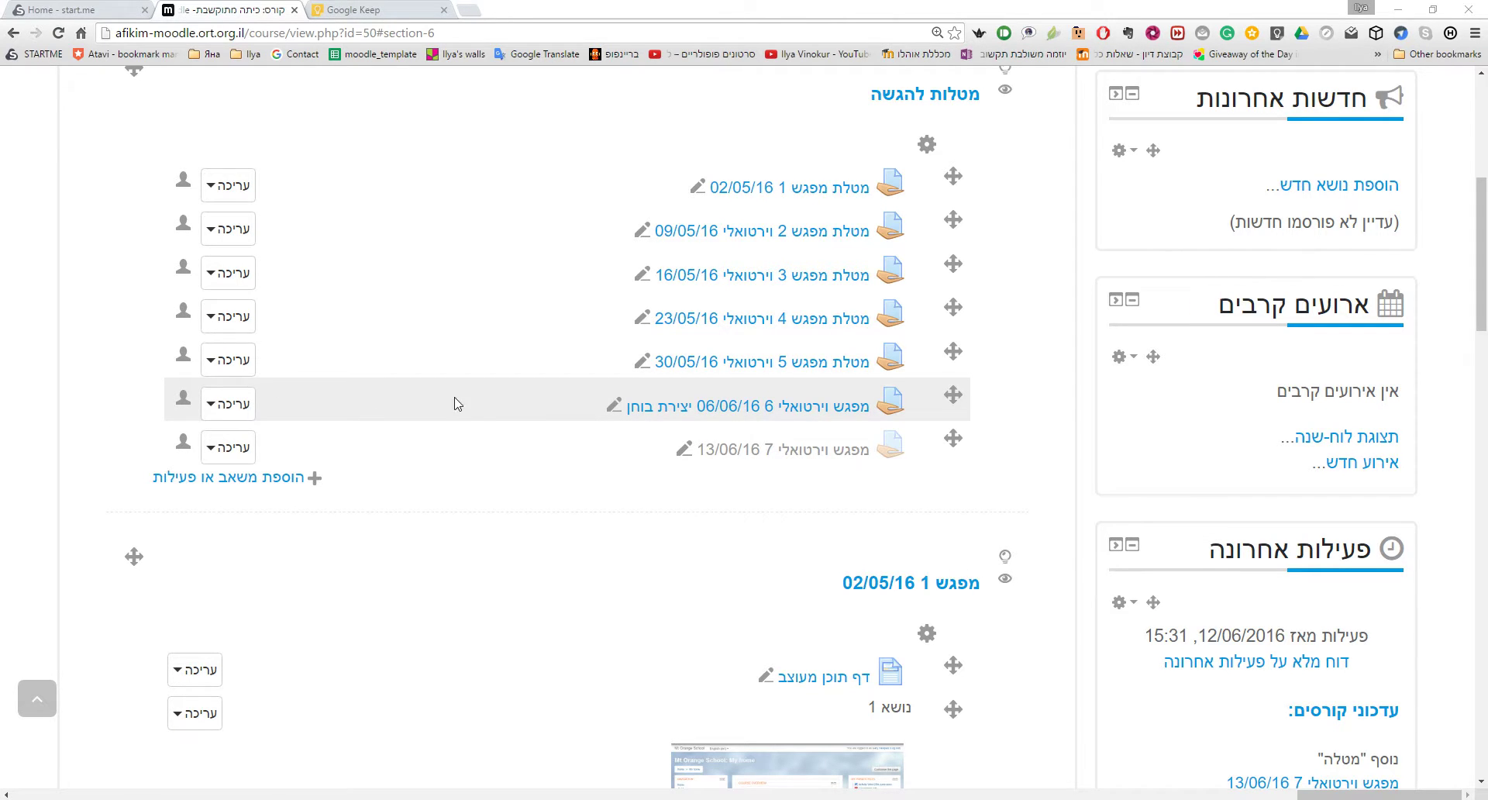
{"action": "scroll", "coordinate": [583, 445], "scroll_direction": "down", "scroll_amount": 8}
{"action": "scroll", "coordinate": [582, 444], "scroll_direction": "down", "scroll_amount": 12}
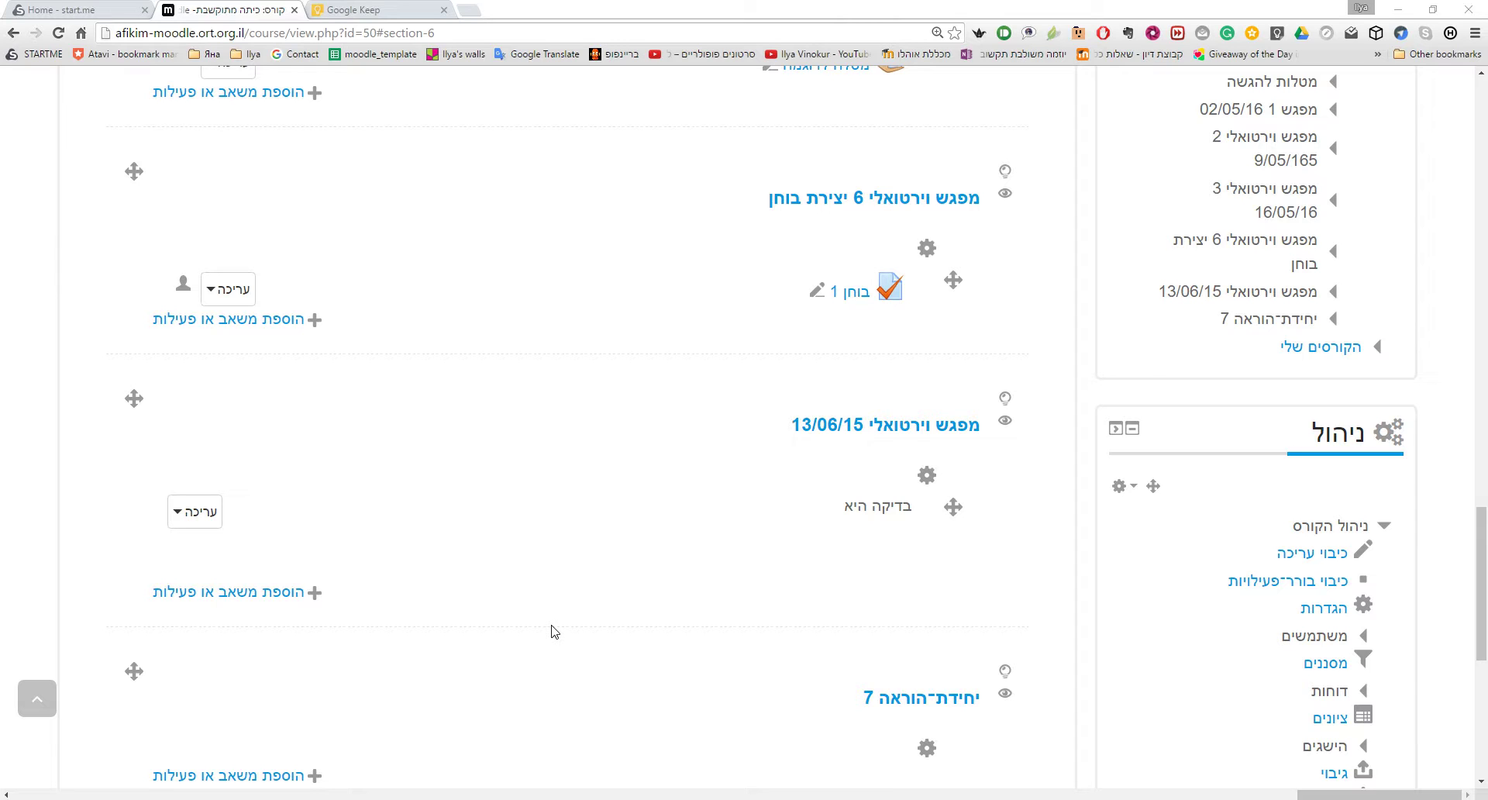
{"action": "left_click", "coordinate": [222, 599]}
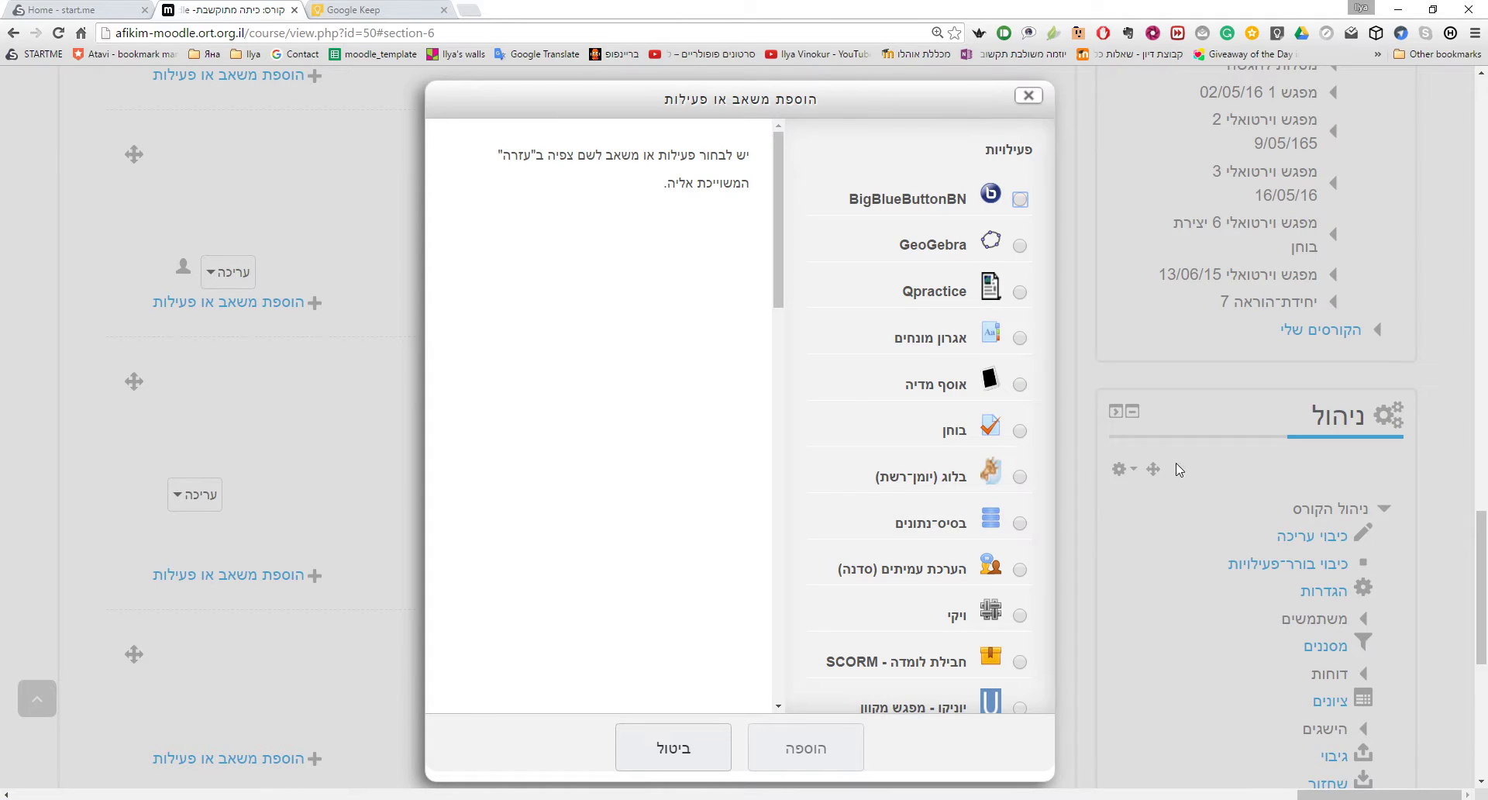
{"action": "left_click", "coordinate": [957, 340]}
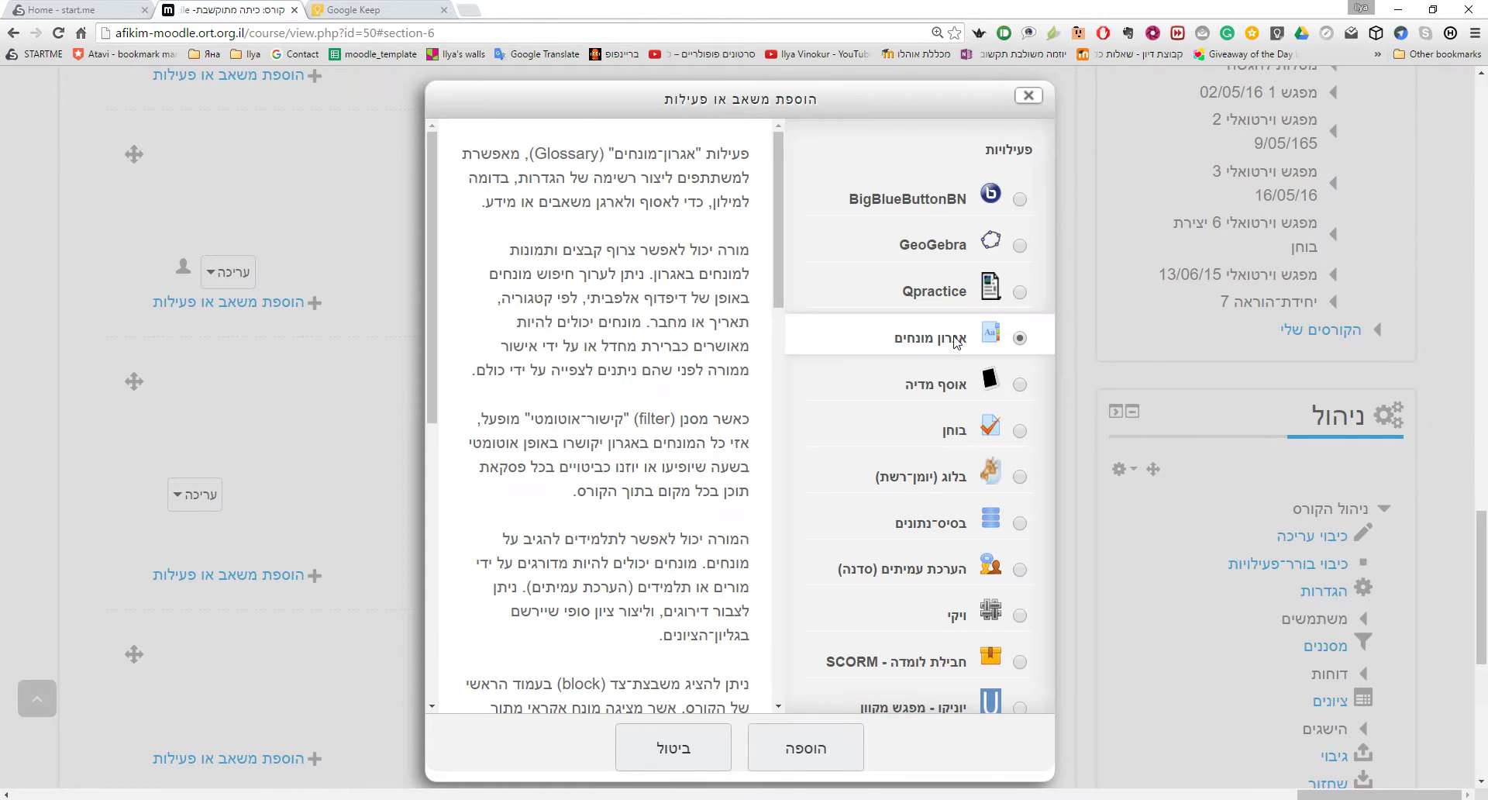
{"action": "left_click", "coordinate": [815, 750]}
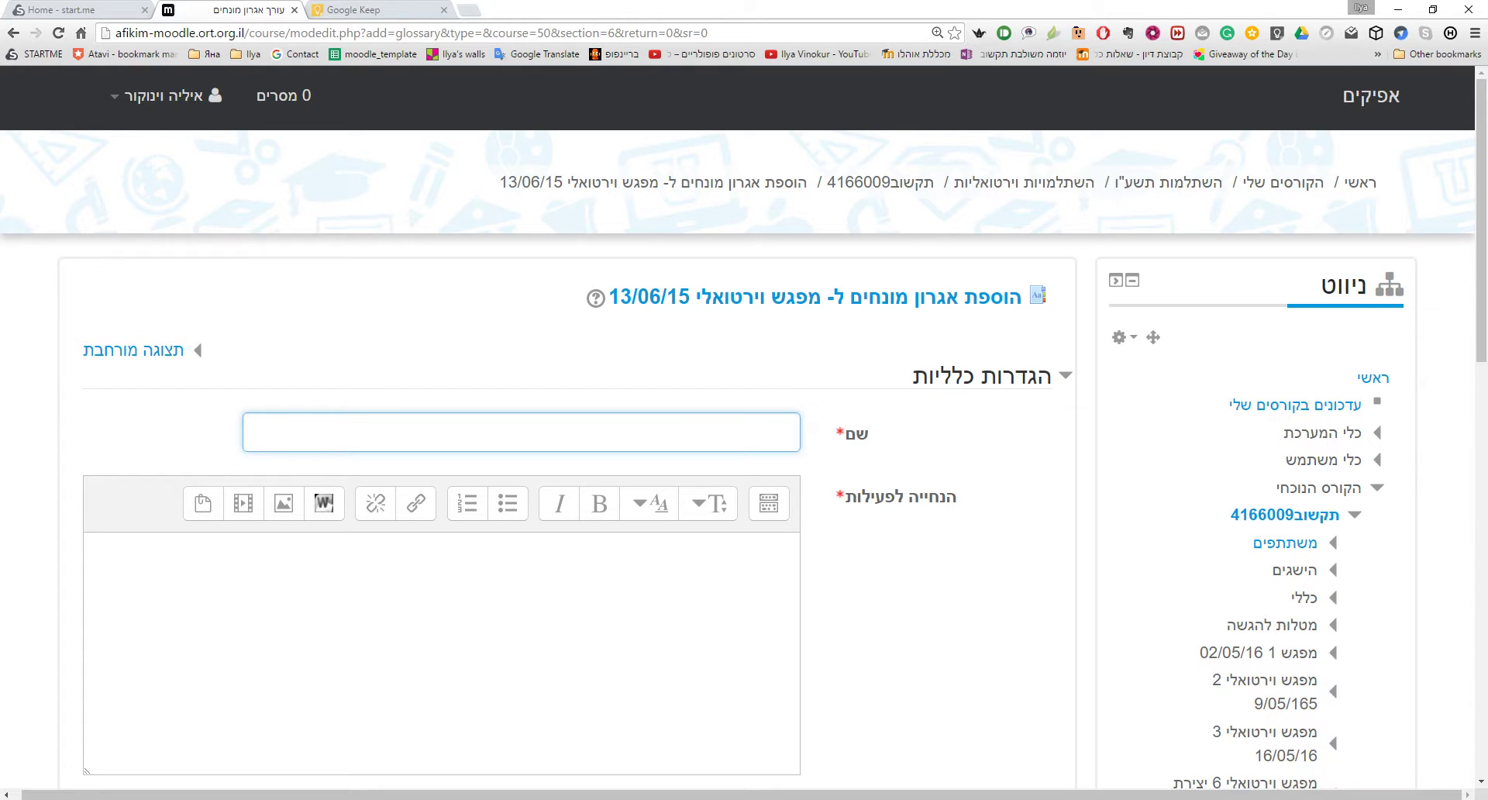
Step: Name the glossary אגרון לדוגמה and copy the same text into its activity description
{"action": "type", "text": "אגרון לדוגמה"}
{"action": "triple_click", "coordinate": [747, 439]}
{"action": "key", "text": "ctrl+c"}
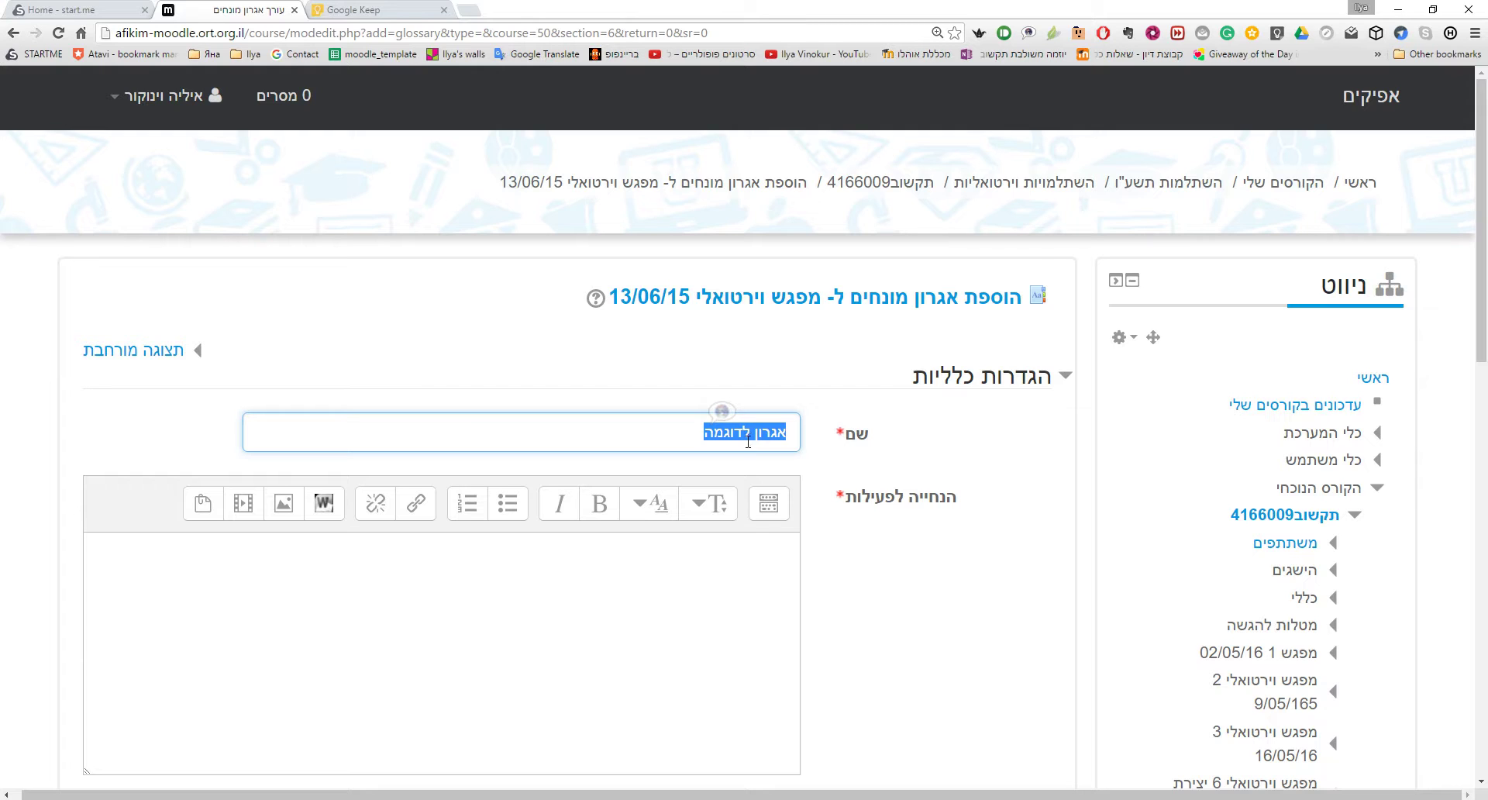
{"action": "left_click", "coordinate": [761, 588]}
{"action": "key", "text": "ctrl+v"}
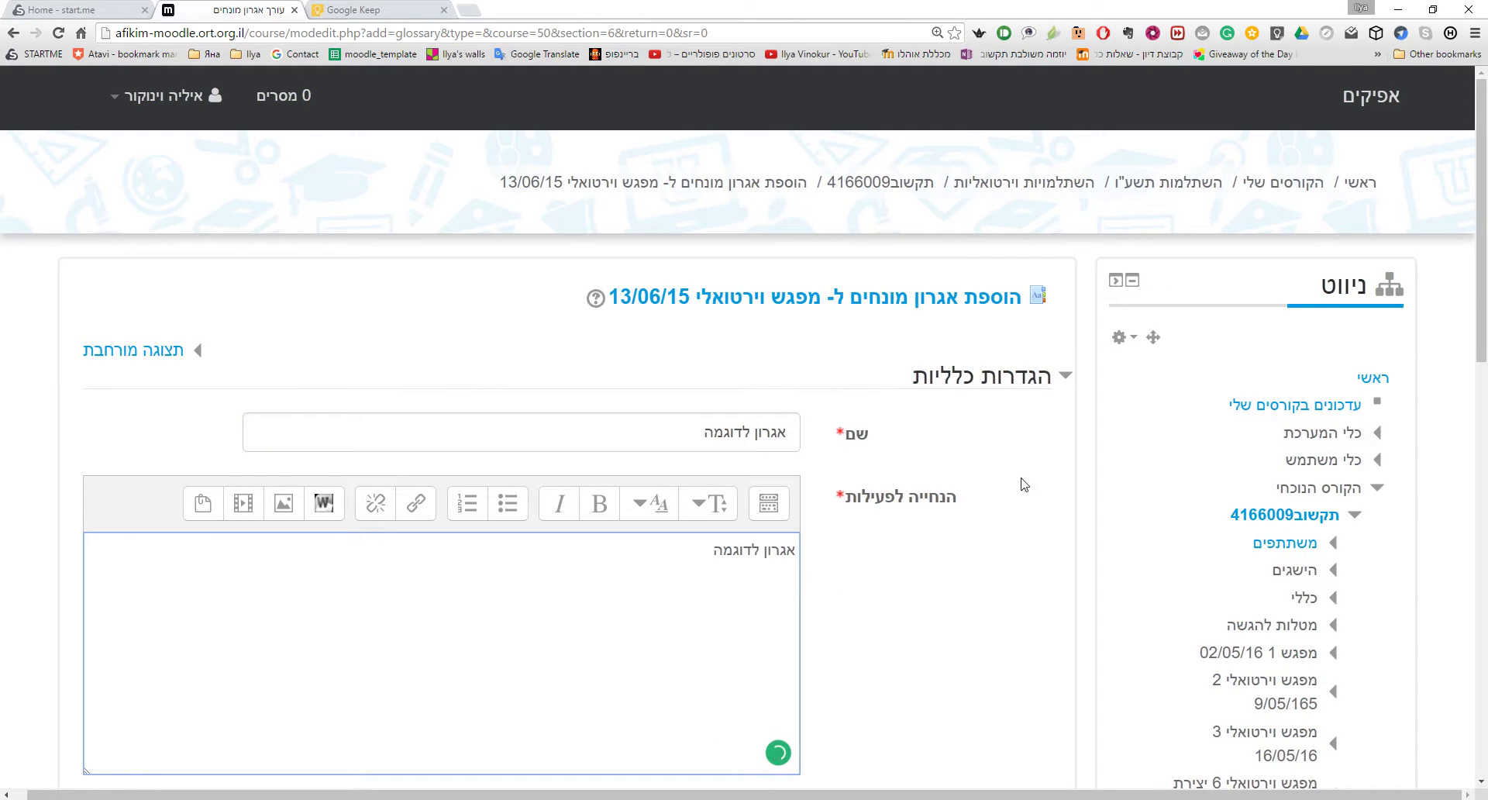
Step: Read the automatic-linking help in the glossary's entry settings (מונחים) and save the glossary, returning to the course
{"action": "scroll", "coordinate": [993, 505], "scroll_direction": "down", "scroll_amount": 8}
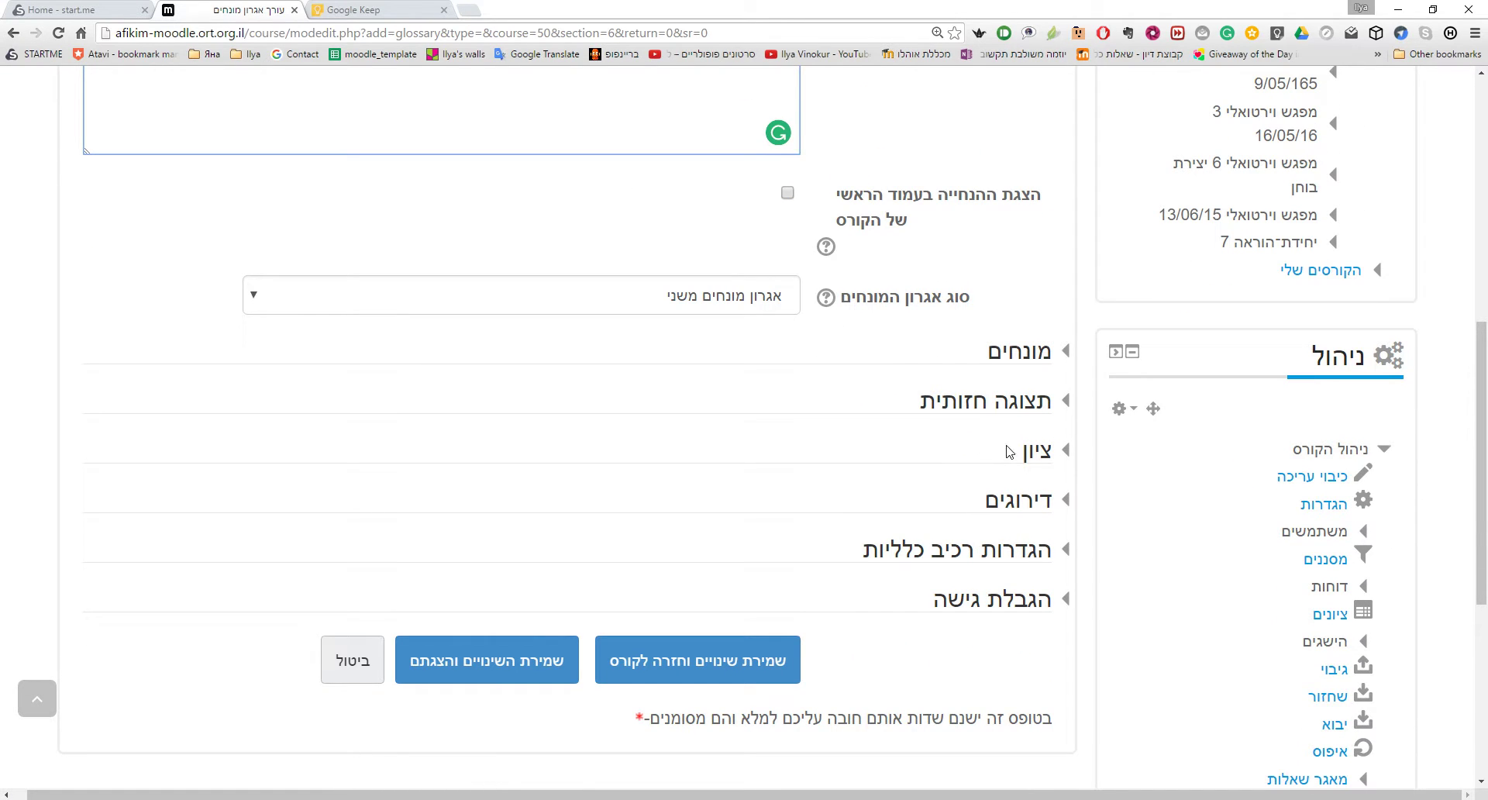
{"action": "left_click", "coordinate": [1044, 353]}
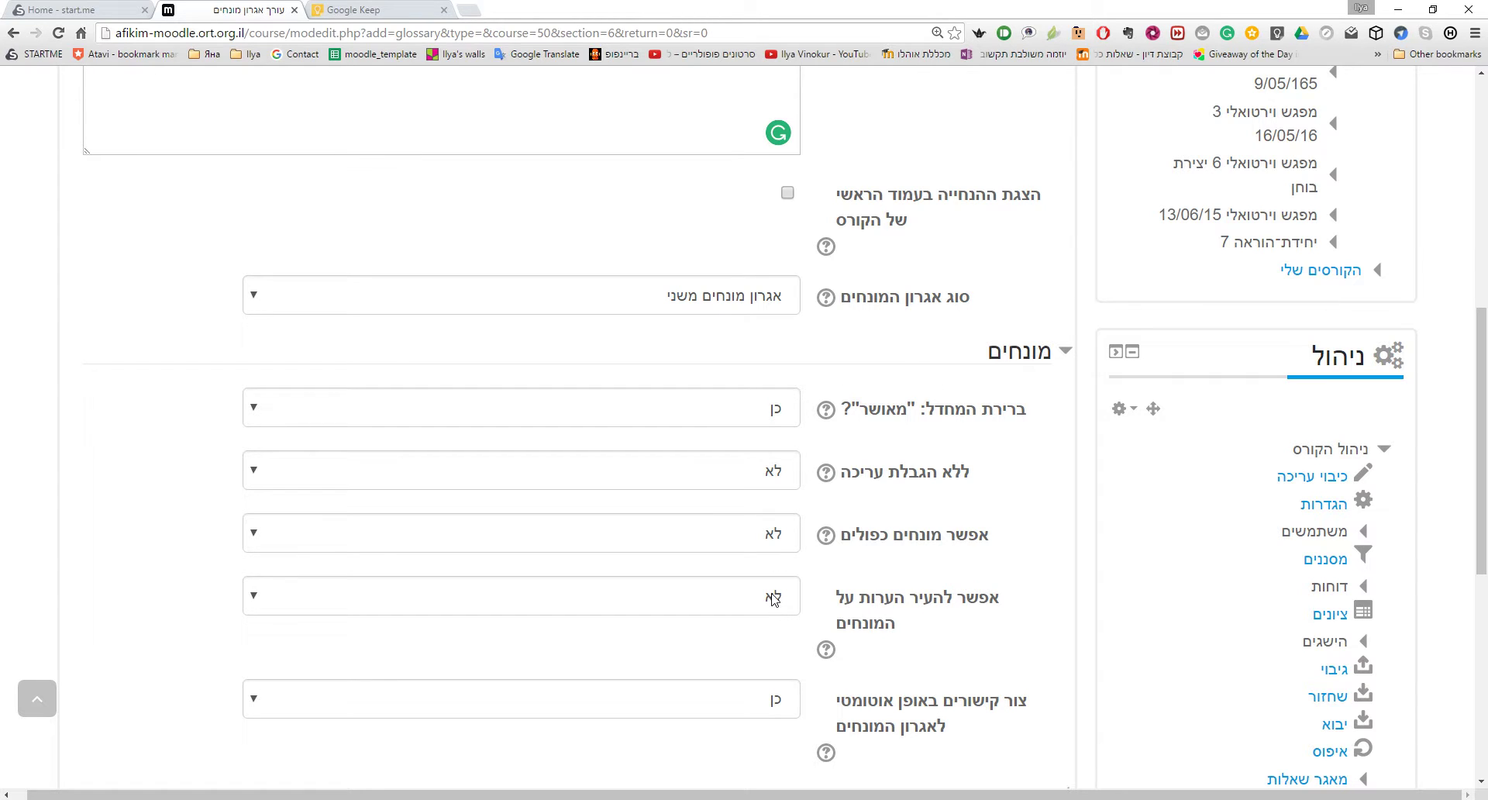
{"action": "scroll", "coordinate": [771, 605], "scroll_direction": "down", "scroll_amount": 3}
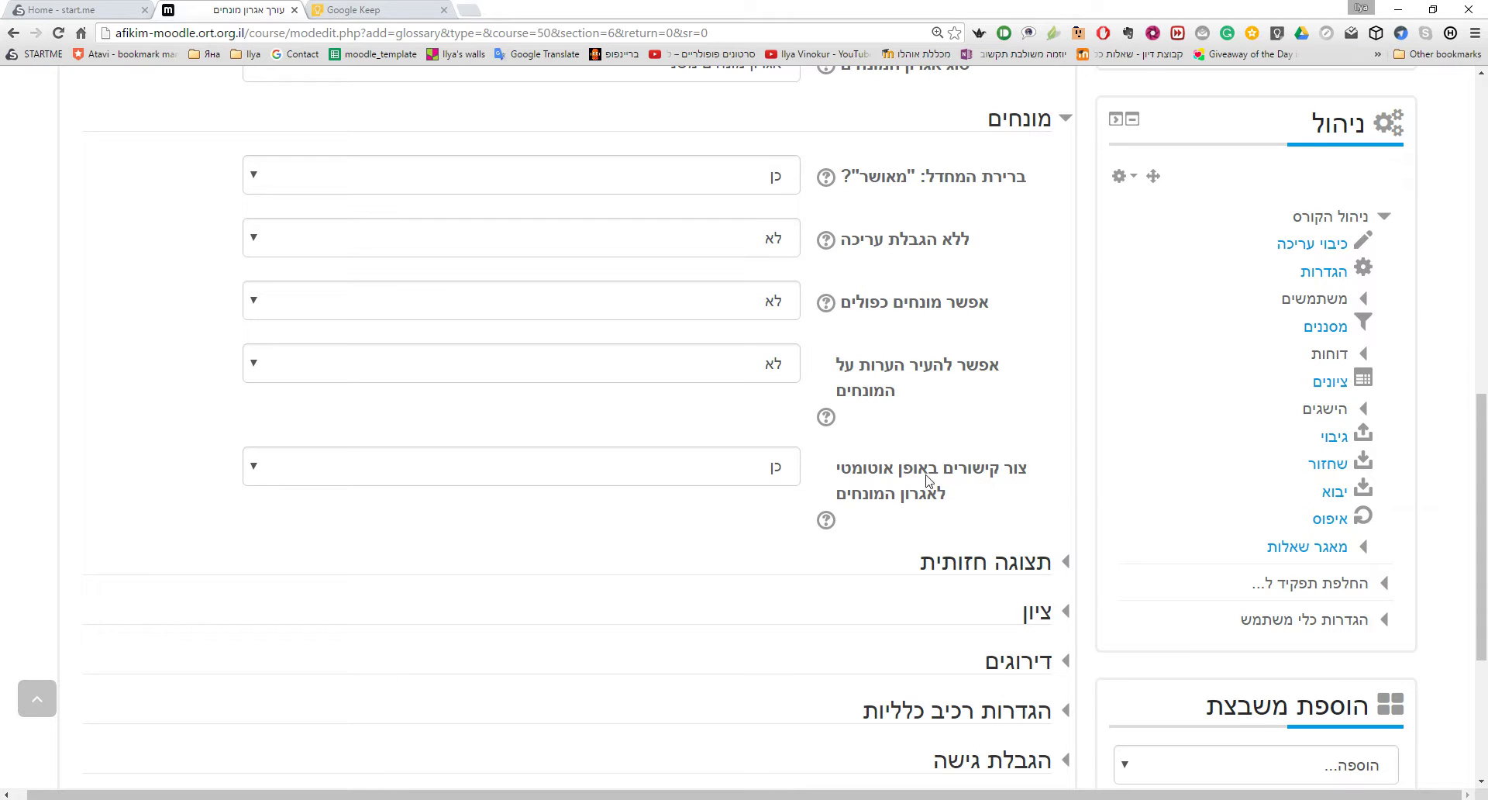
{"action": "left_click", "coordinate": [826, 521]}
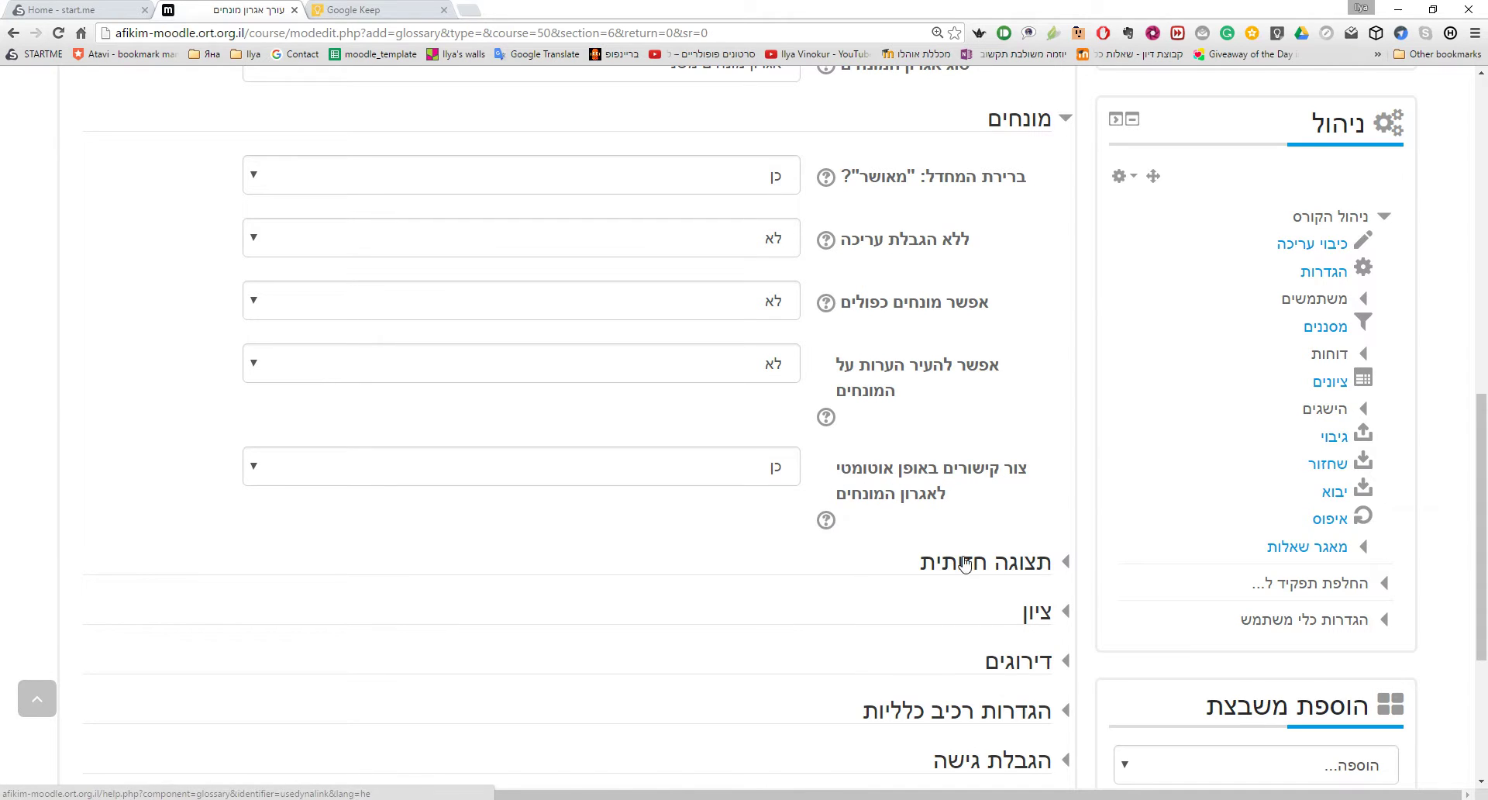
{"action": "scroll", "coordinate": [1168, 616], "scroll_direction": "down", "scroll_amount": 2}
{"action": "scroll", "coordinate": [1168, 614], "scroll_direction": "down", "scroll_amount": 3}
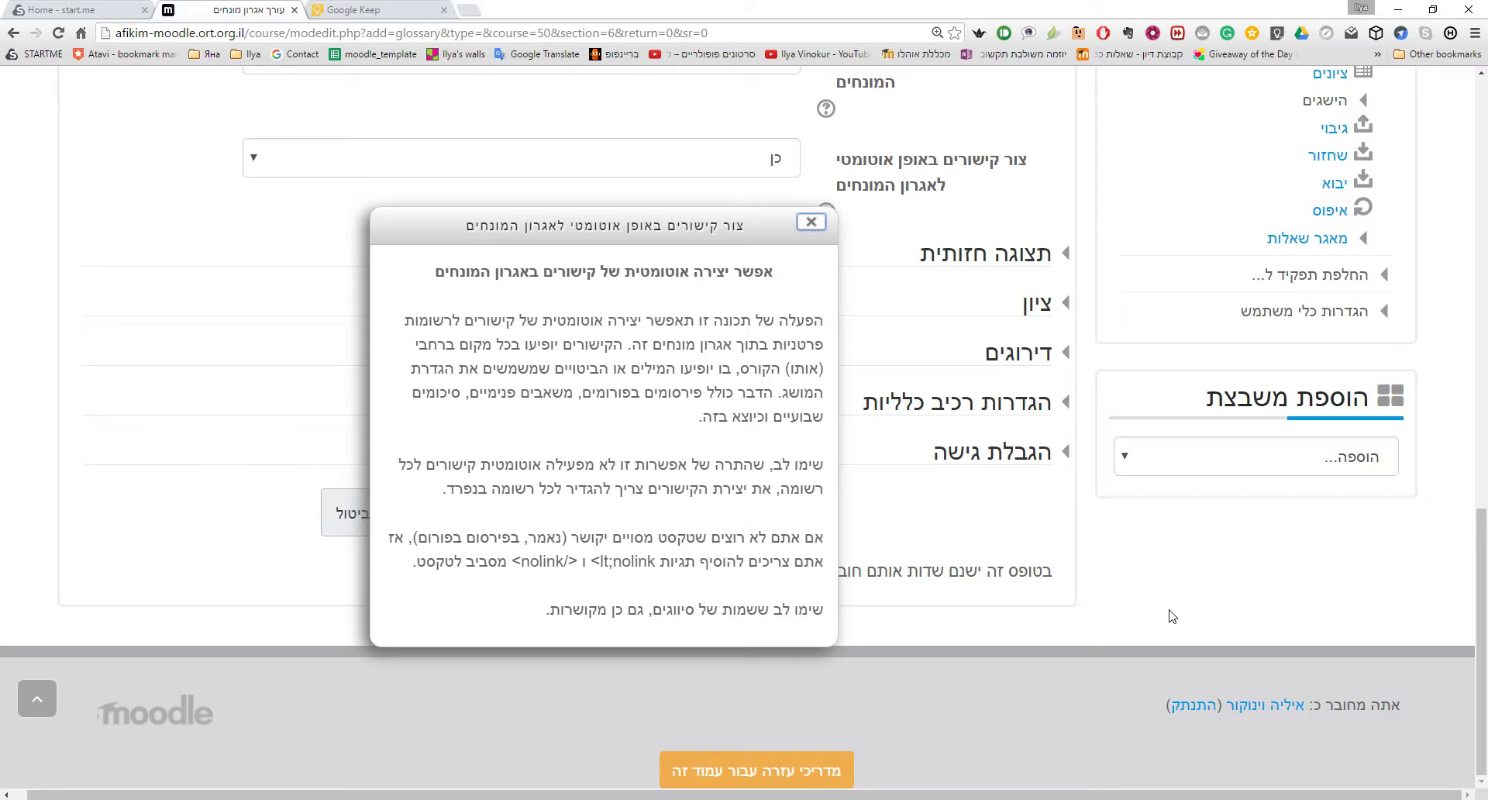
{"action": "left_click", "coordinate": [810, 222]}
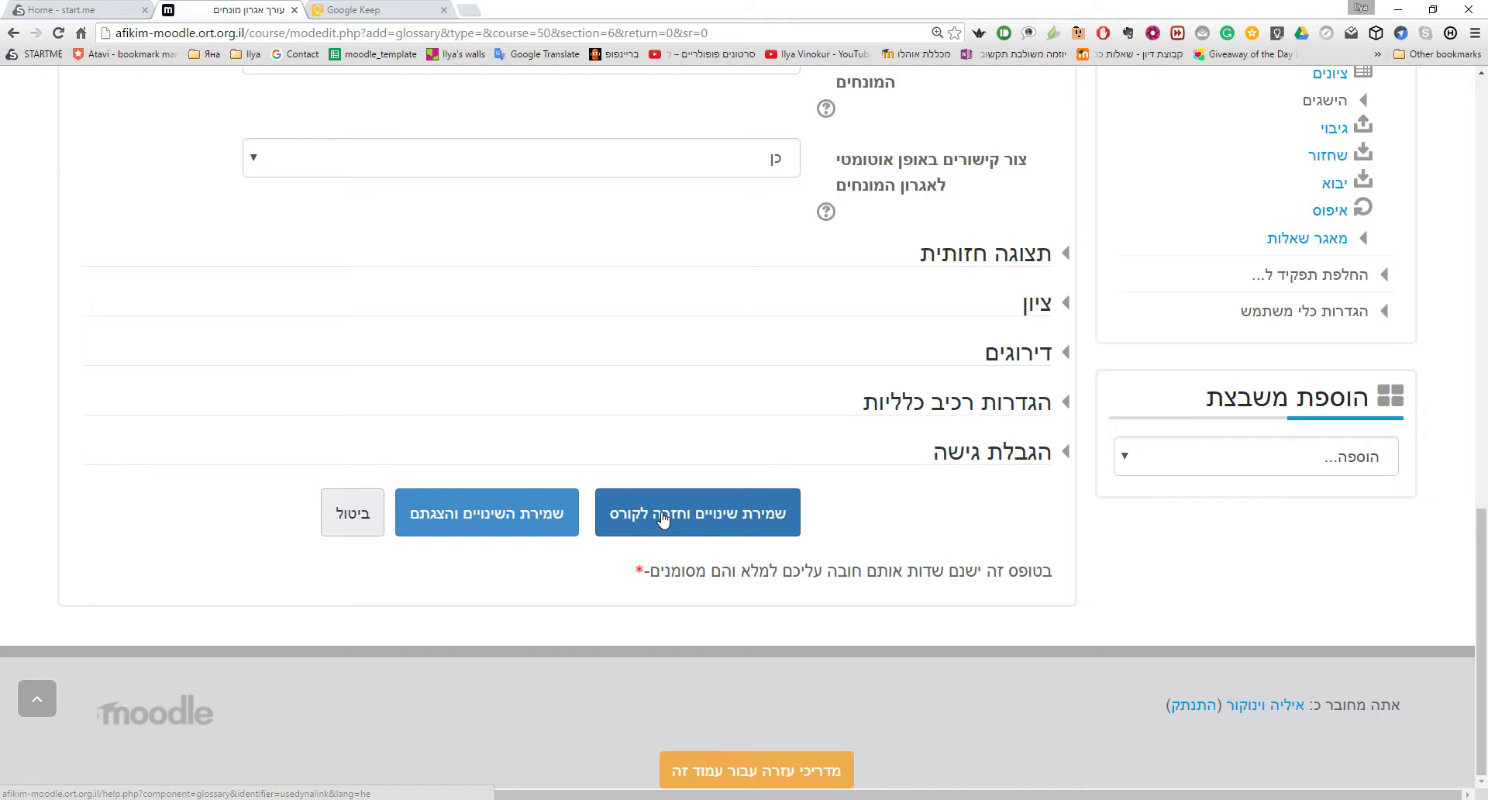
{"action": "left_click", "coordinate": [701, 524]}
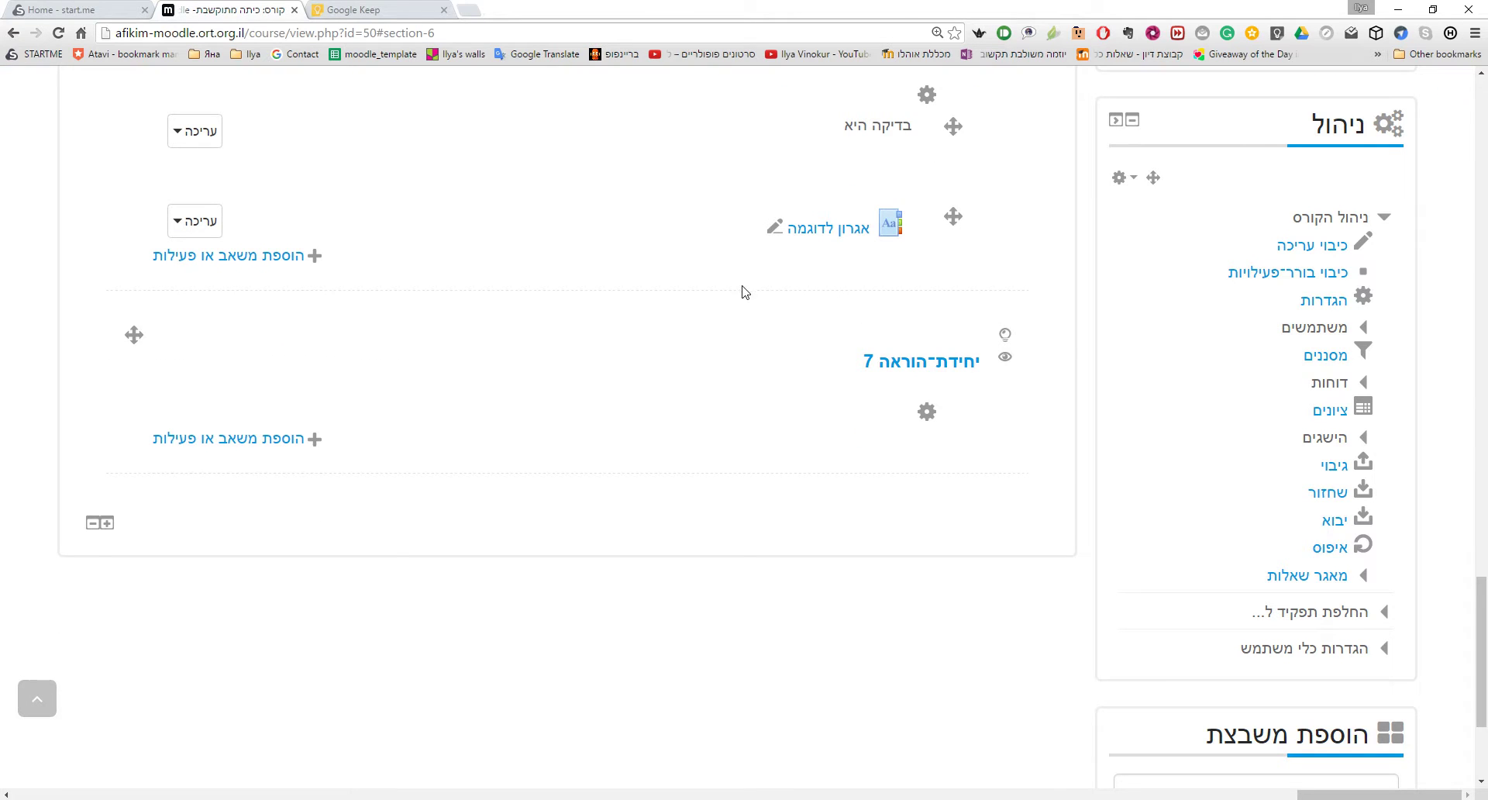
Step: Start a new entry in the glossary אגרון לדוגמה and enter מהירות as its term
{"action": "left_click", "coordinate": [829, 235]}
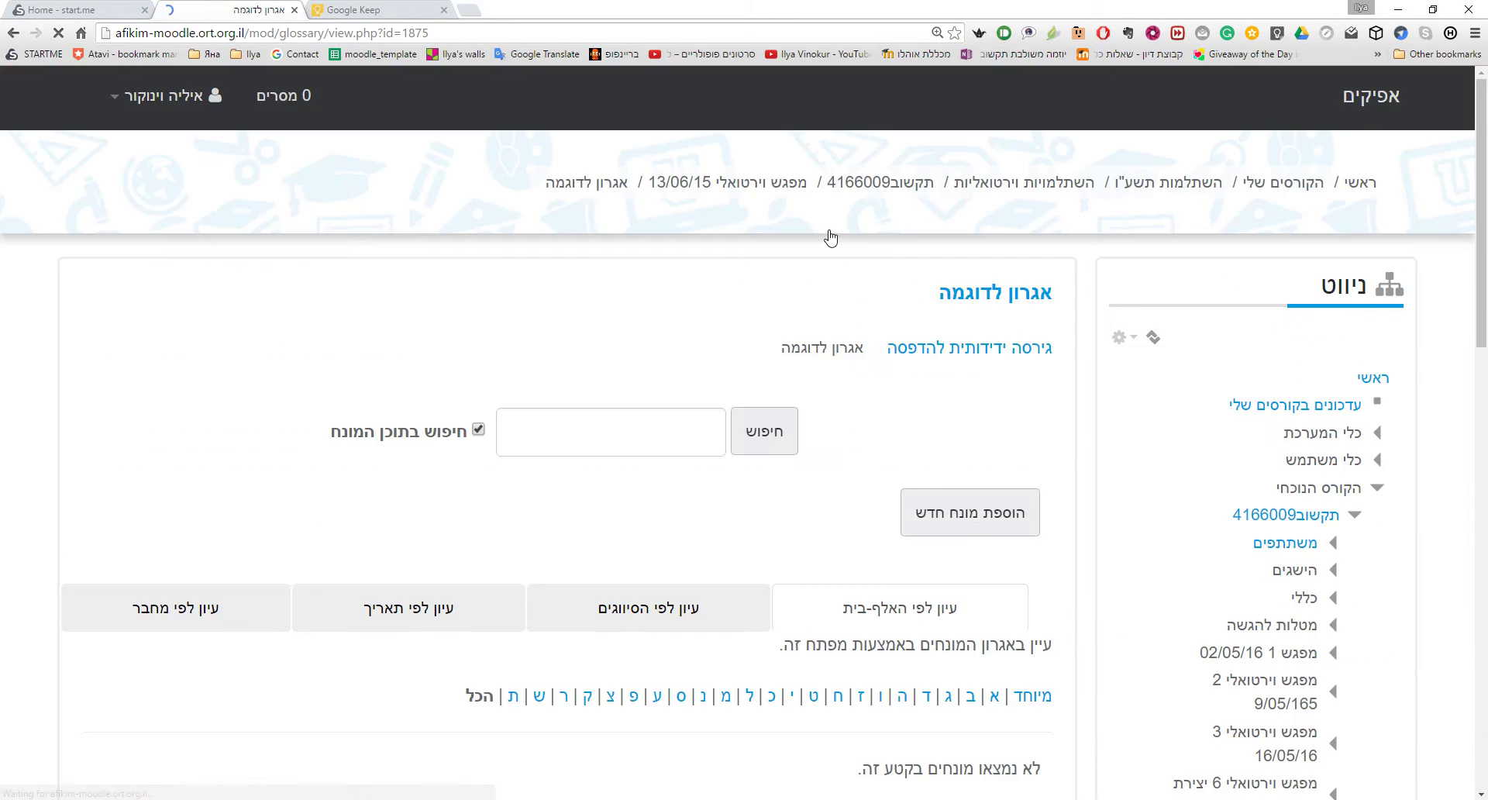
{"action": "left_click", "coordinate": [998, 528]}
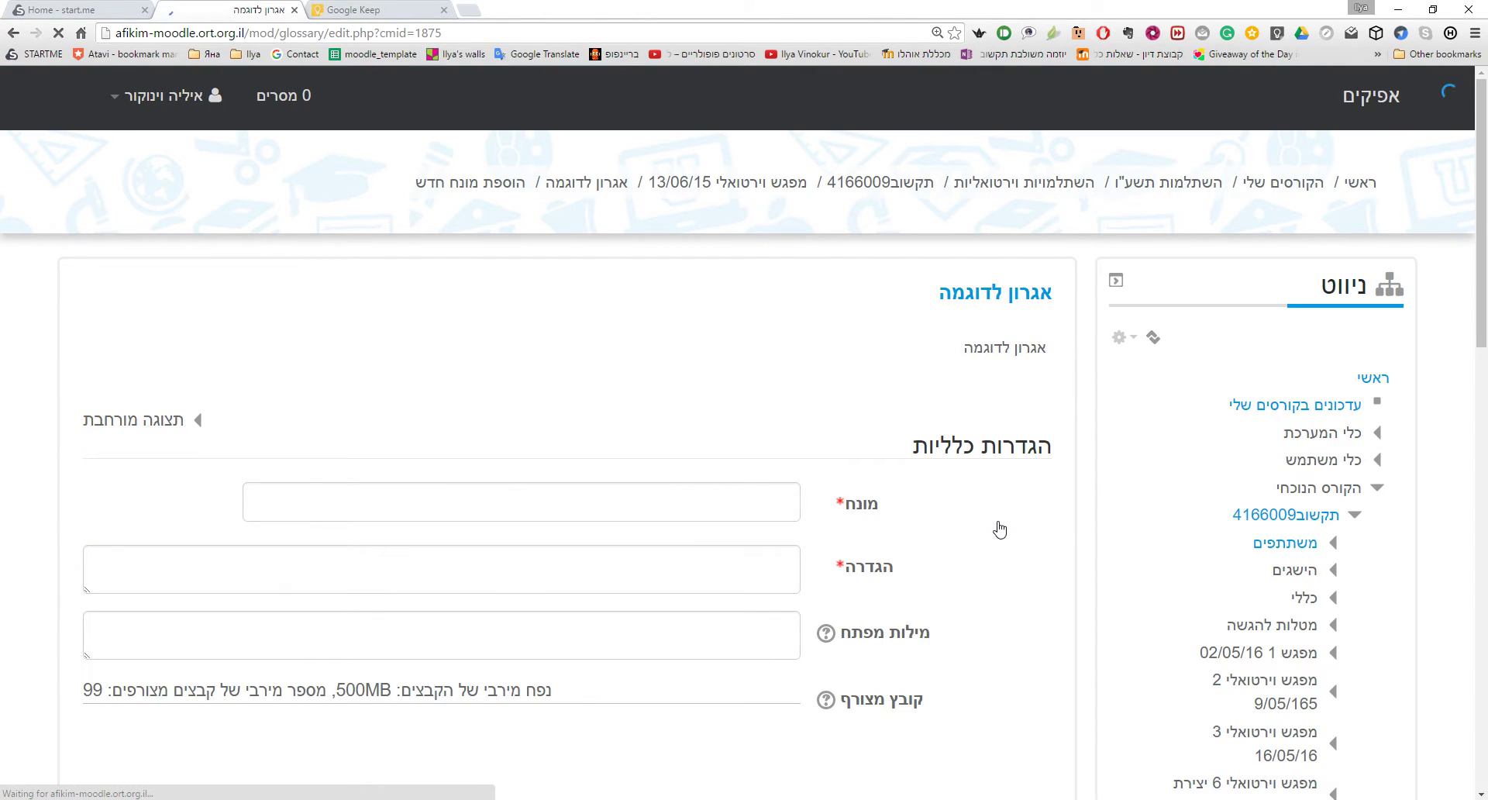
{"action": "left_click", "coordinate": [759, 506]}
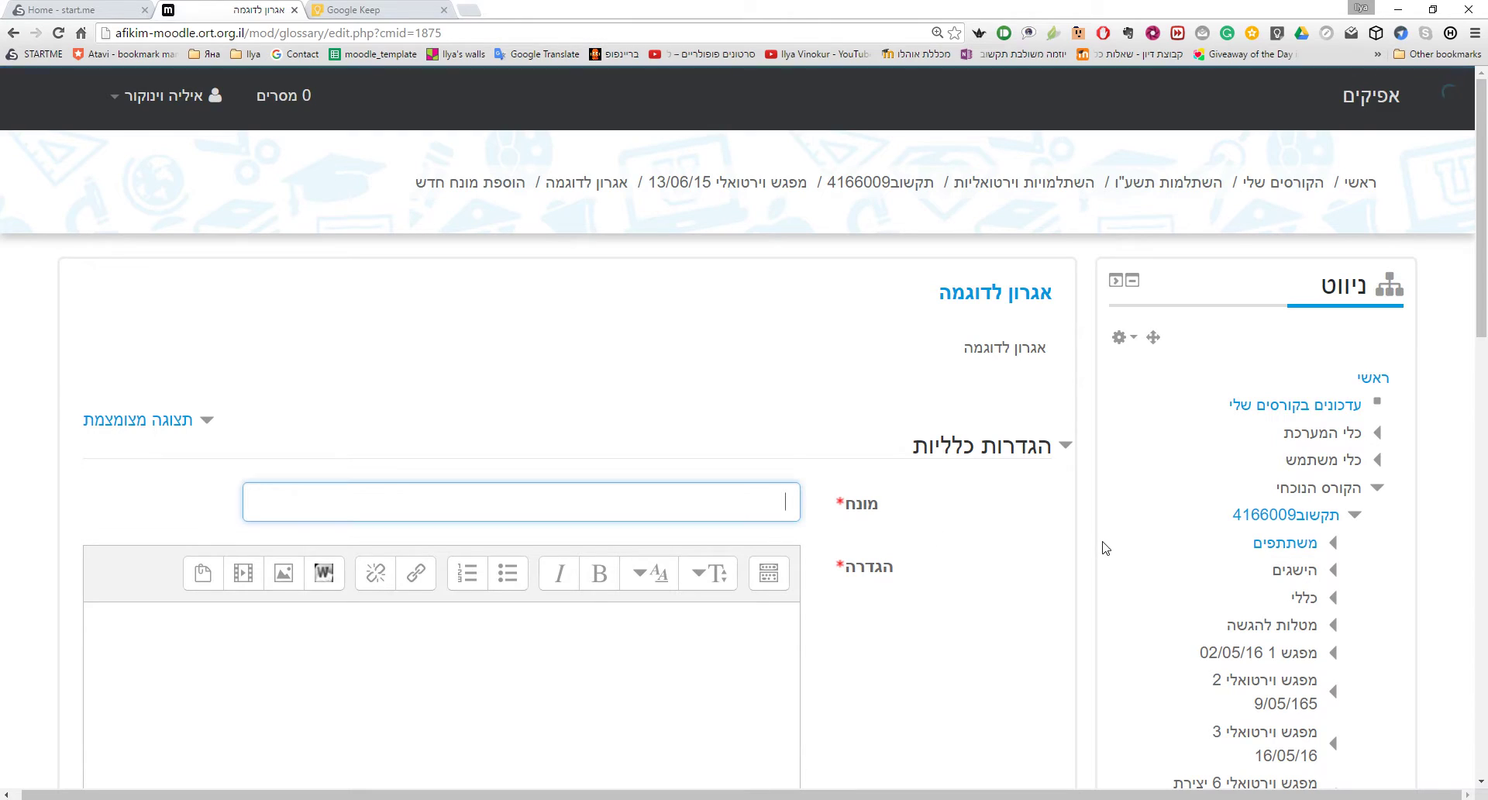
{"action": "type", "text": "nvhru,"}
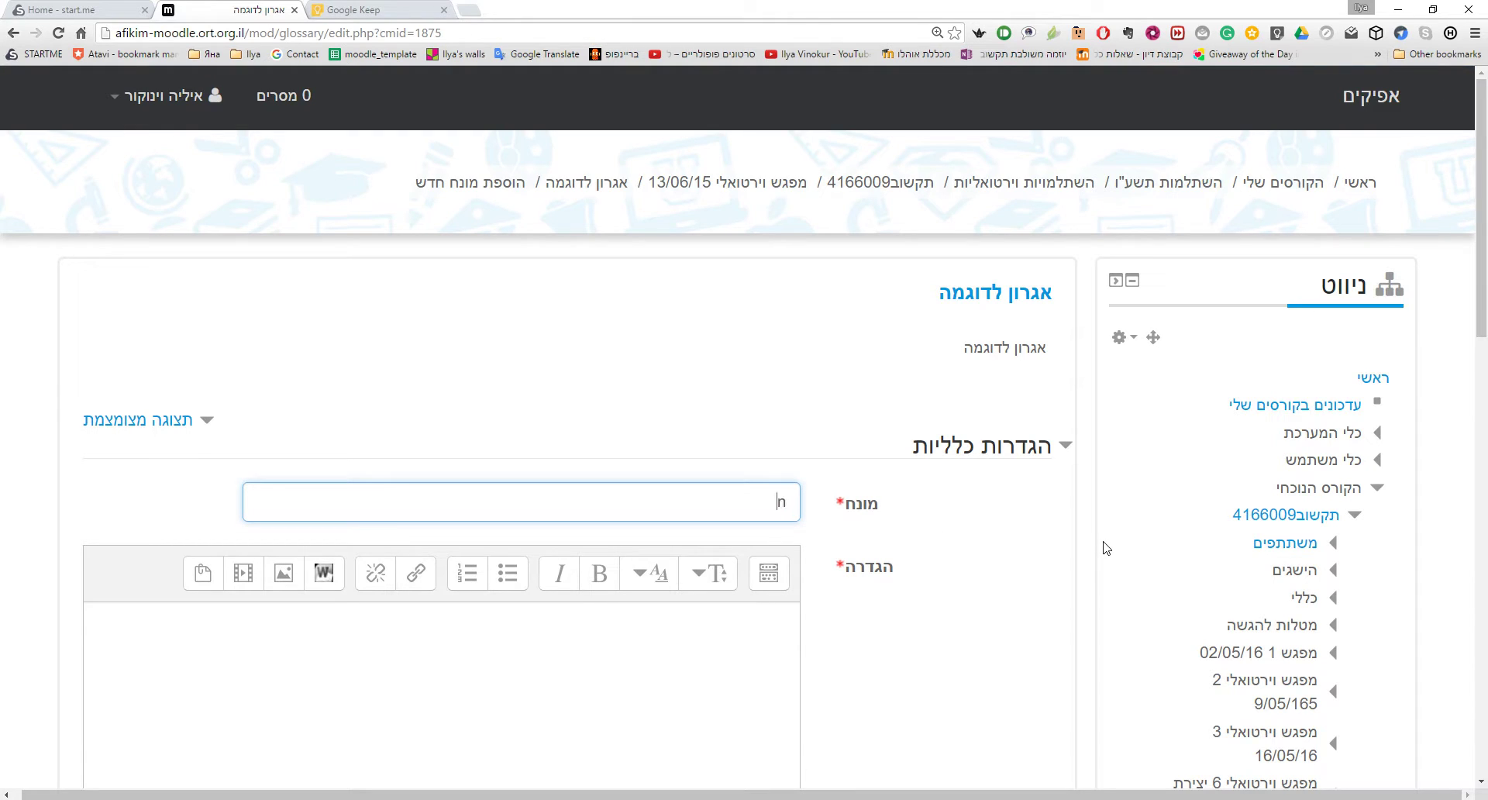
{"action": "key", "text": "BackSpace"}
{"action": "key", "text": "BackSpace"}
{"action": "key", "text": "BackSpace"}
{"action": "key", "text": "BackSpace"}
{"action": "key", "text": "BackSpace"}
{"action": "key", "text": "BackSpace"}
{"action": "type", "text": "מהירות"}
Step: Enter the definition מהירות היא קצב שינוי המיקום and expand the definition editor's full set of formatting tools
{"action": "left_click", "coordinate": [746, 631]}
{"action": "type", "text": "מה"}
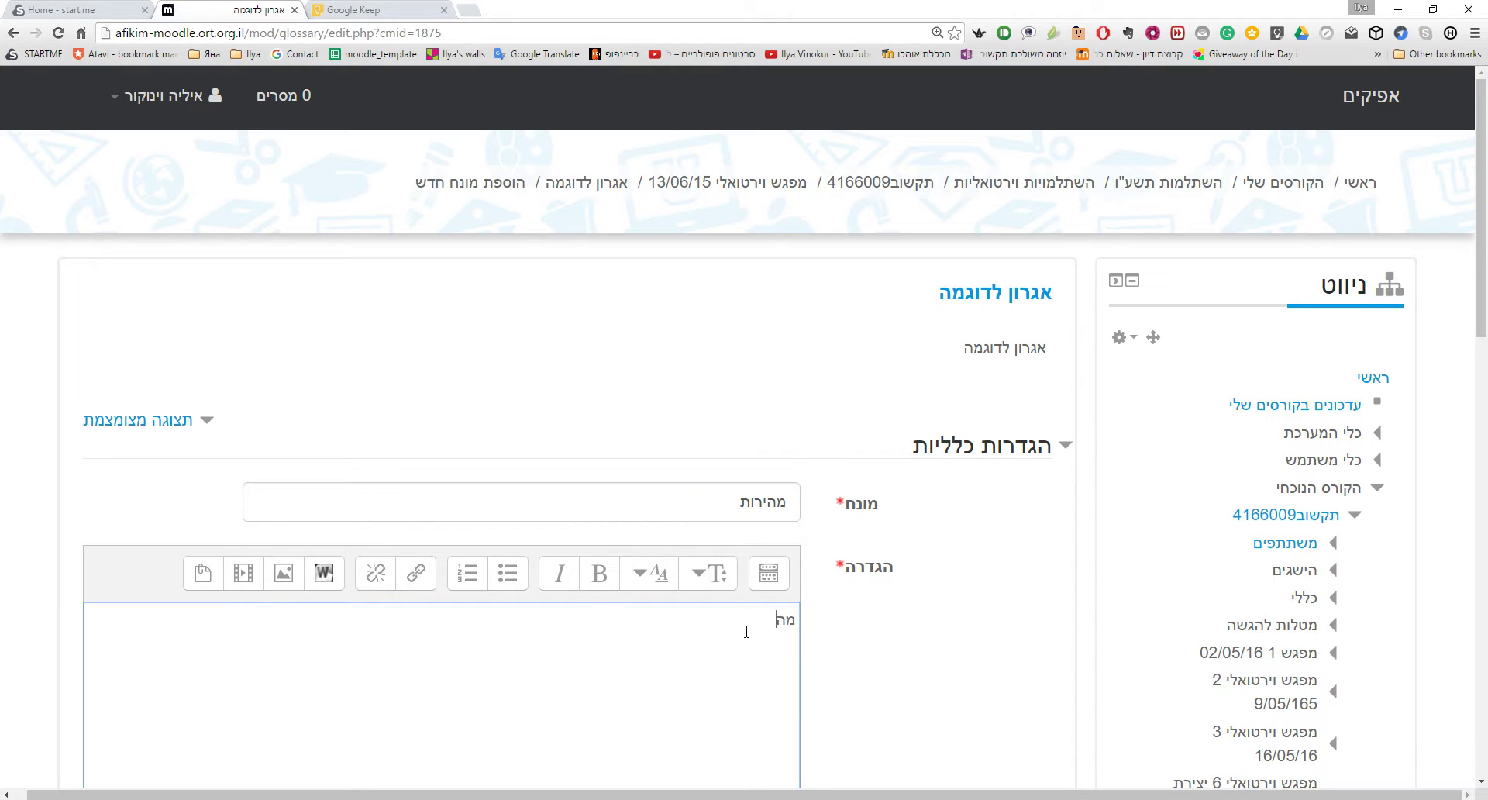
{"action": "type", "text": "ירות היא קצב שינוי המיקום"}
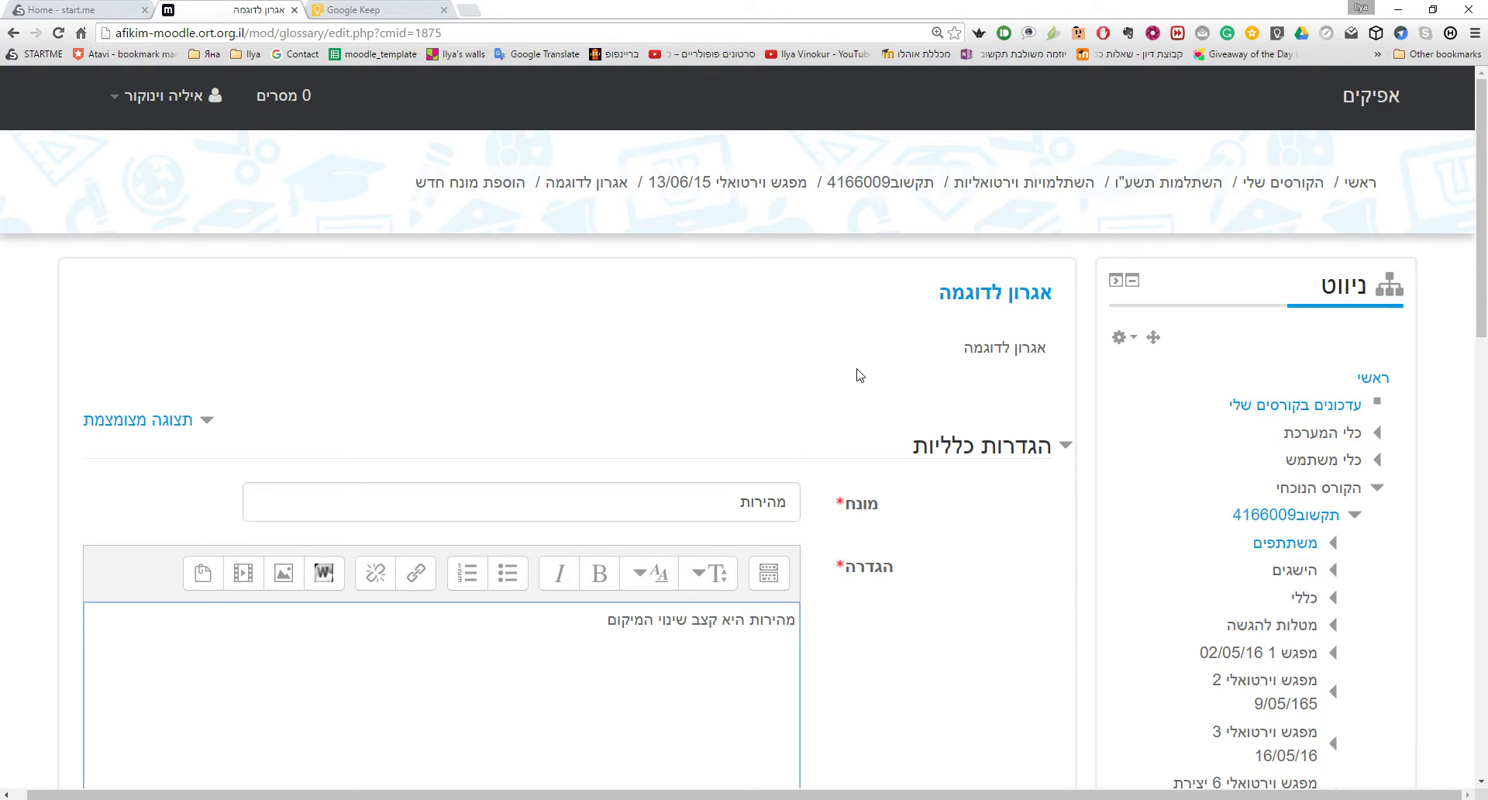
{"action": "scroll", "coordinate": [857, 379], "scroll_direction": "down", "scroll_amount": 5}
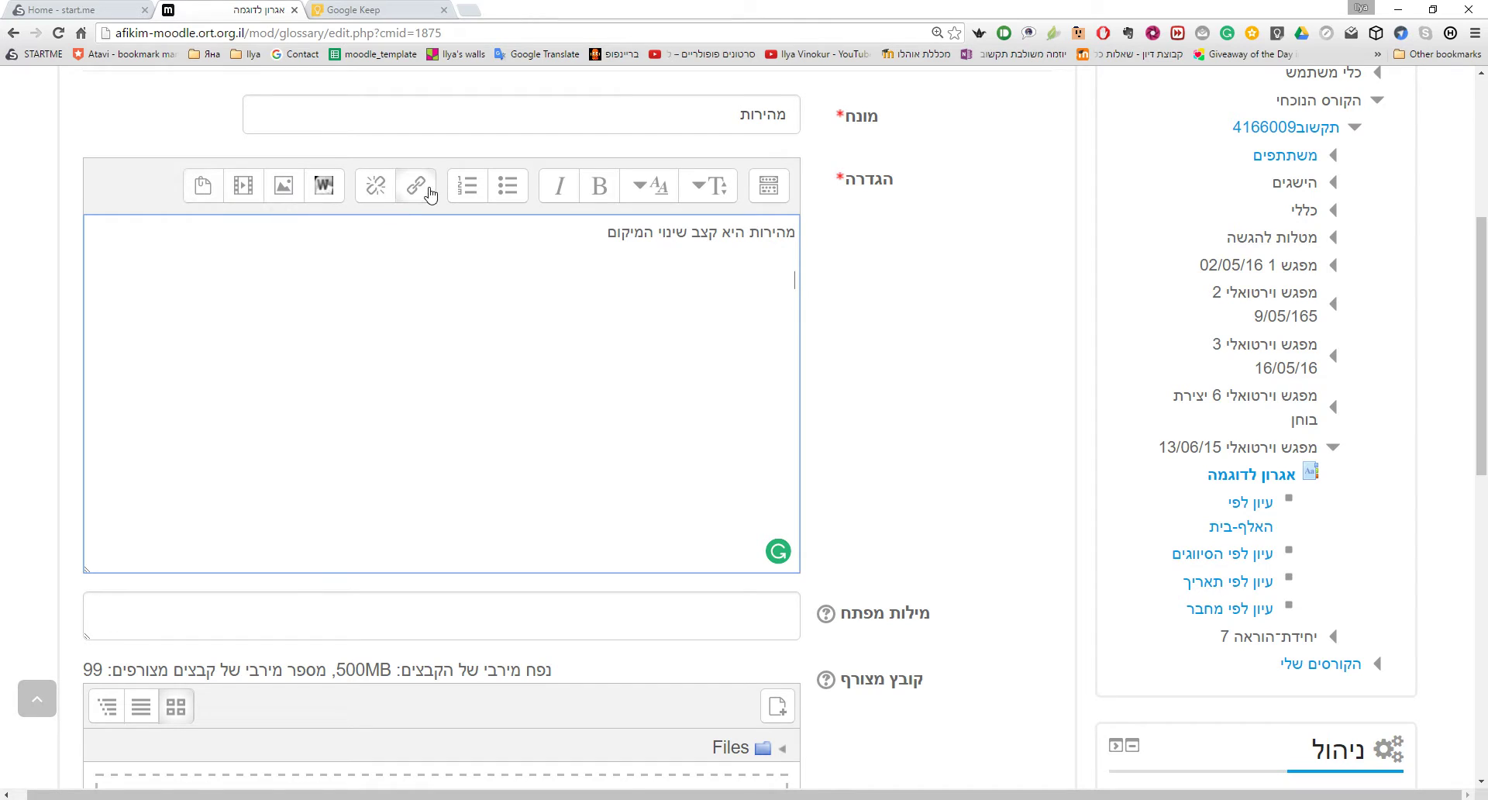
{"action": "left_click", "coordinate": [768, 189]}
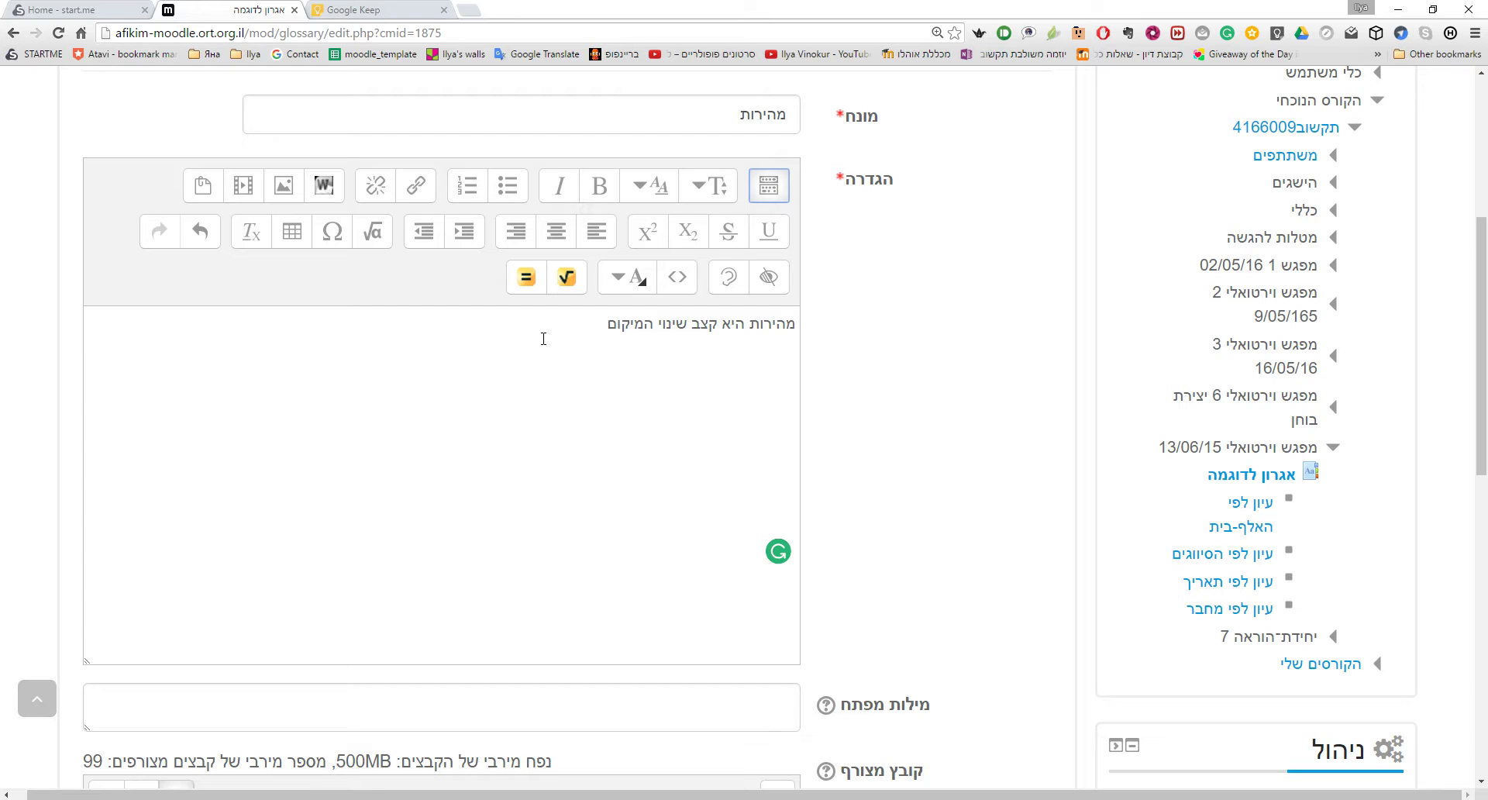
Step: Enable automatic linking for the מהירות entry and read the help text for that option
{"action": "scroll", "coordinate": [673, 421], "scroll_direction": "down", "scroll_amount": 6}
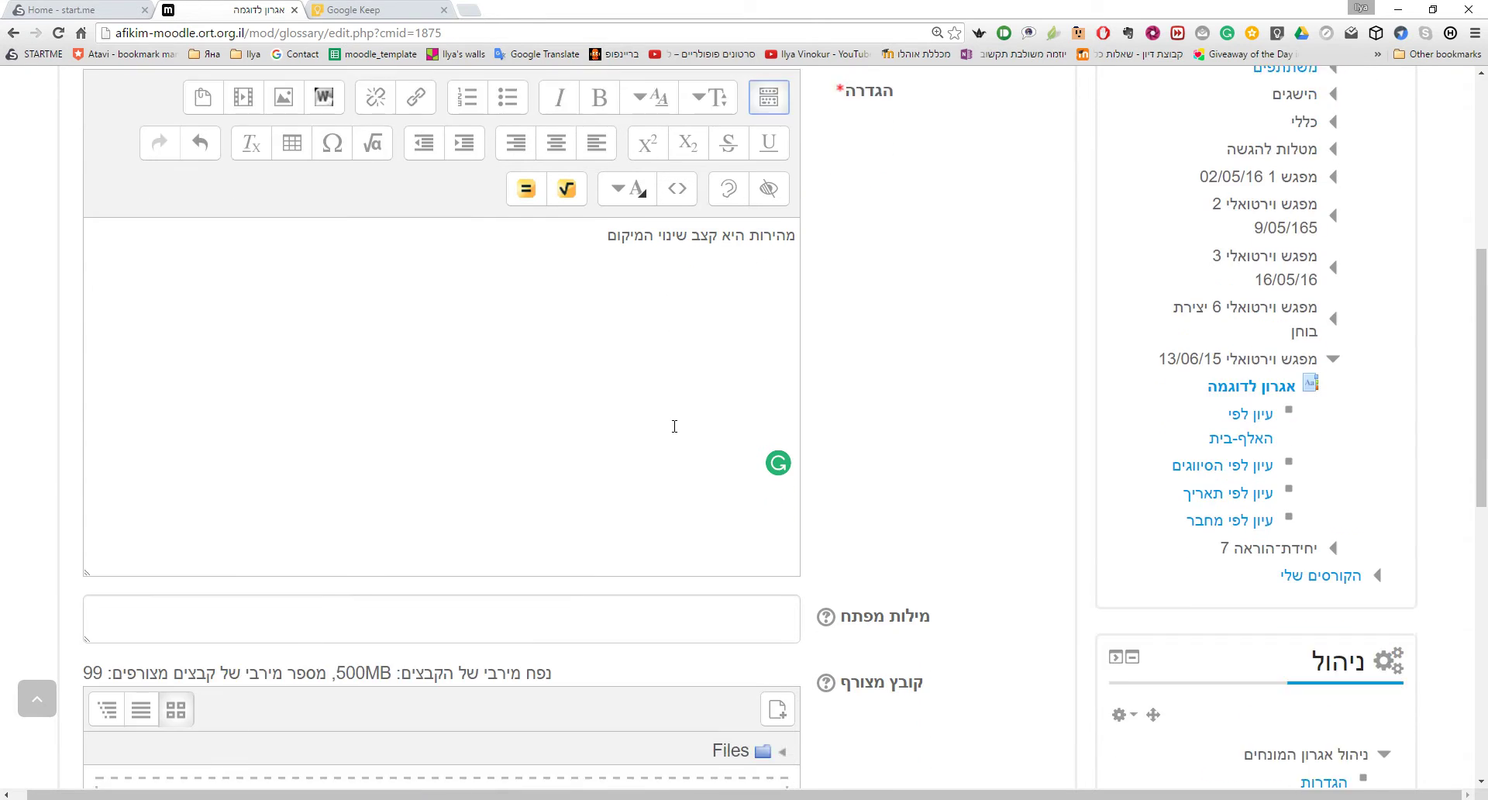
{"action": "scroll", "coordinate": [674, 431], "scroll_direction": "down", "scroll_amount": 2}
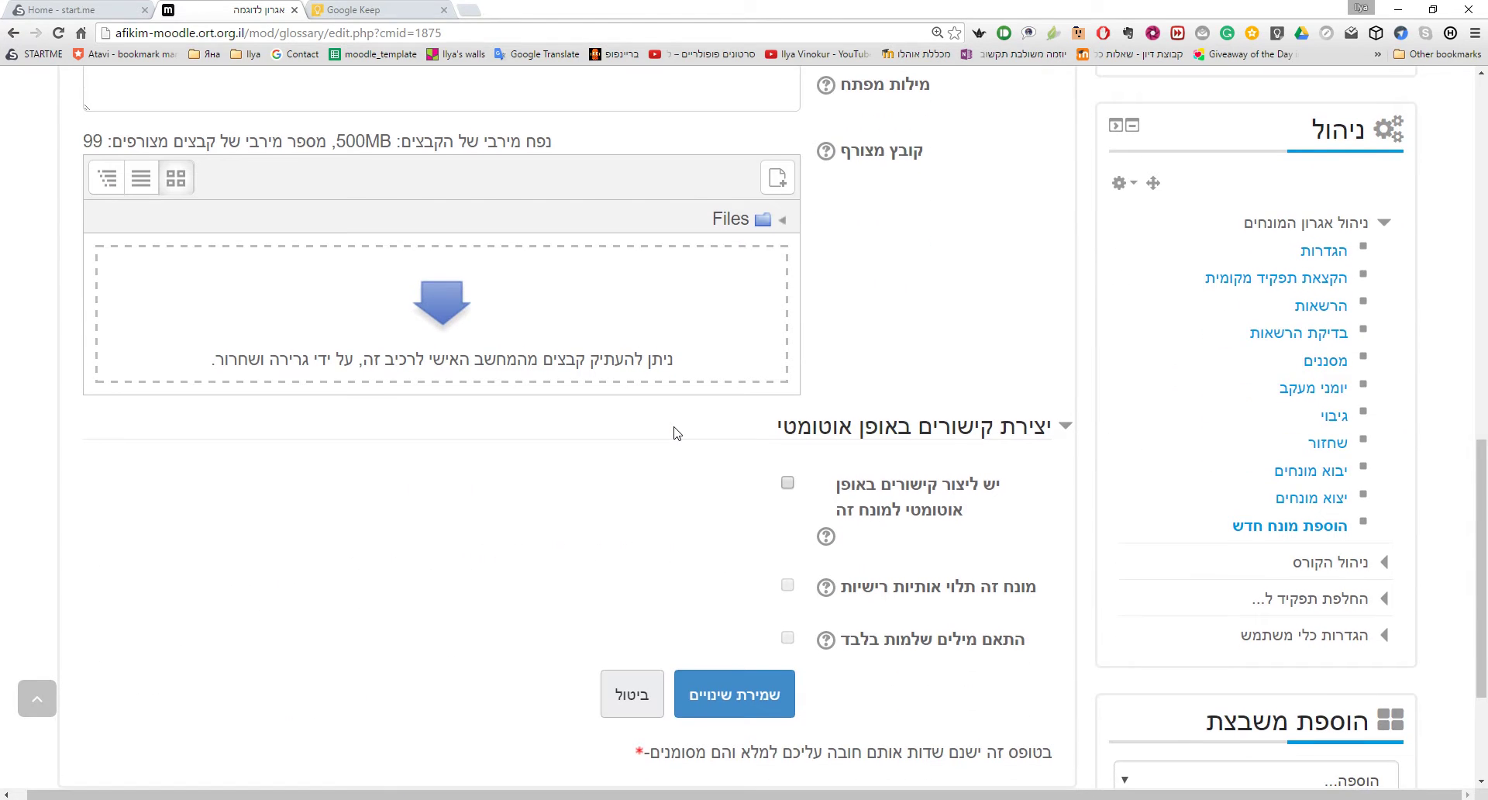
{"action": "scroll", "coordinate": [687, 432], "scroll_direction": "down", "scroll_amount": 1}
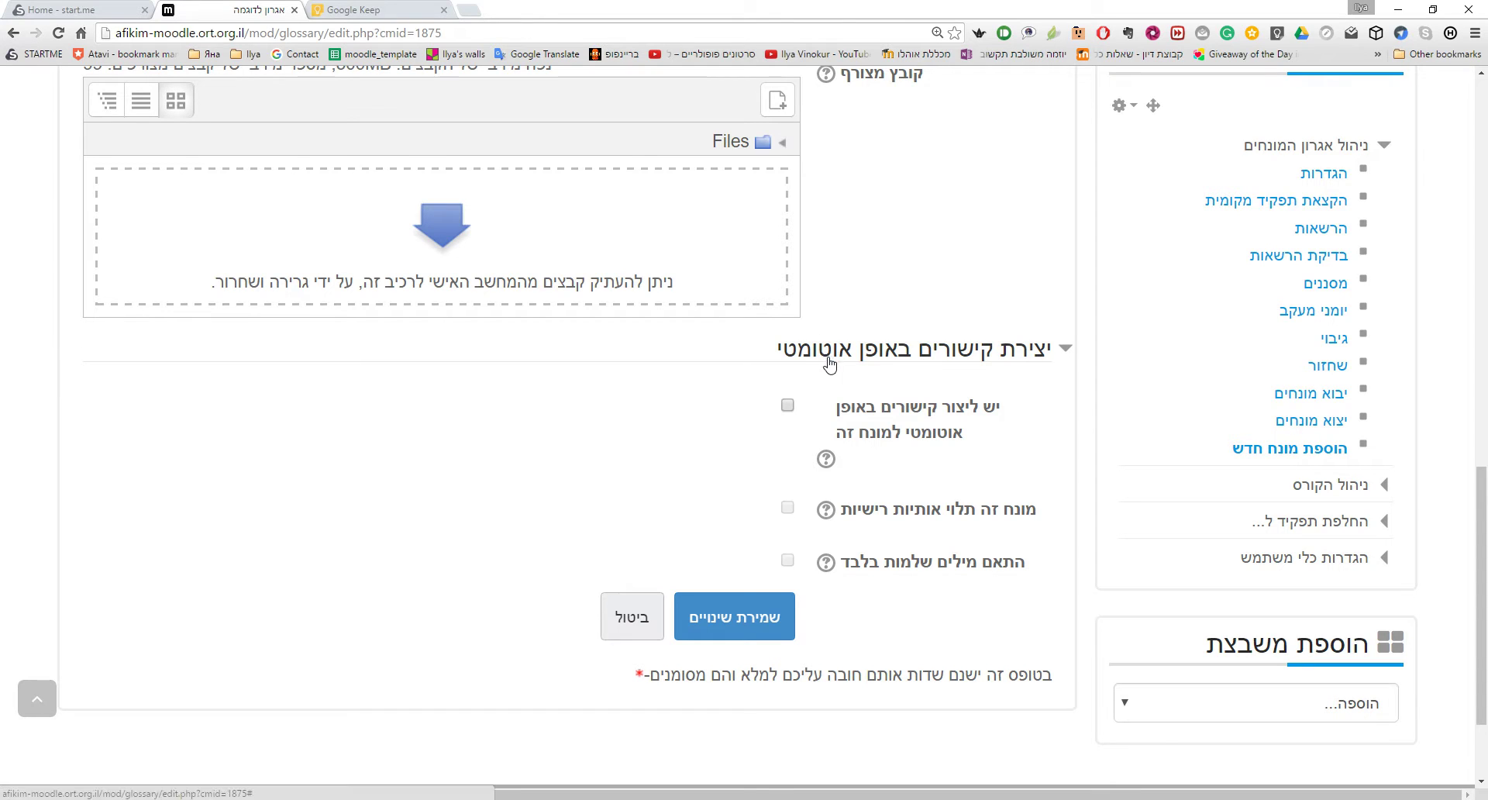
{"action": "left_click", "coordinate": [788, 406]}
{"action": "left_click", "coordinate": [826, 459]}
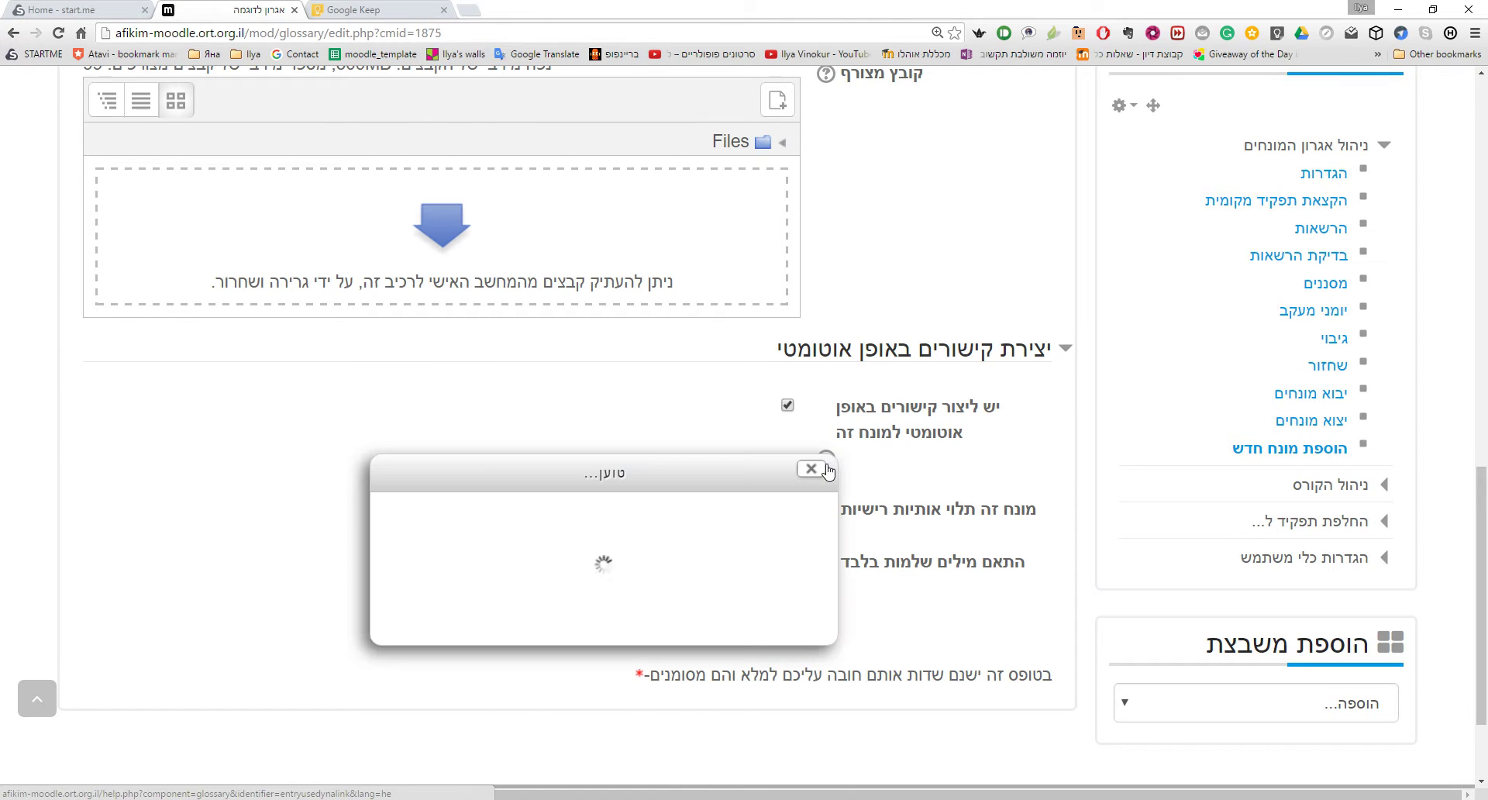
{"action": "scroll", "coordinate": [1050, 511], "scroll_direction": "down", "scroll_amount": 2}
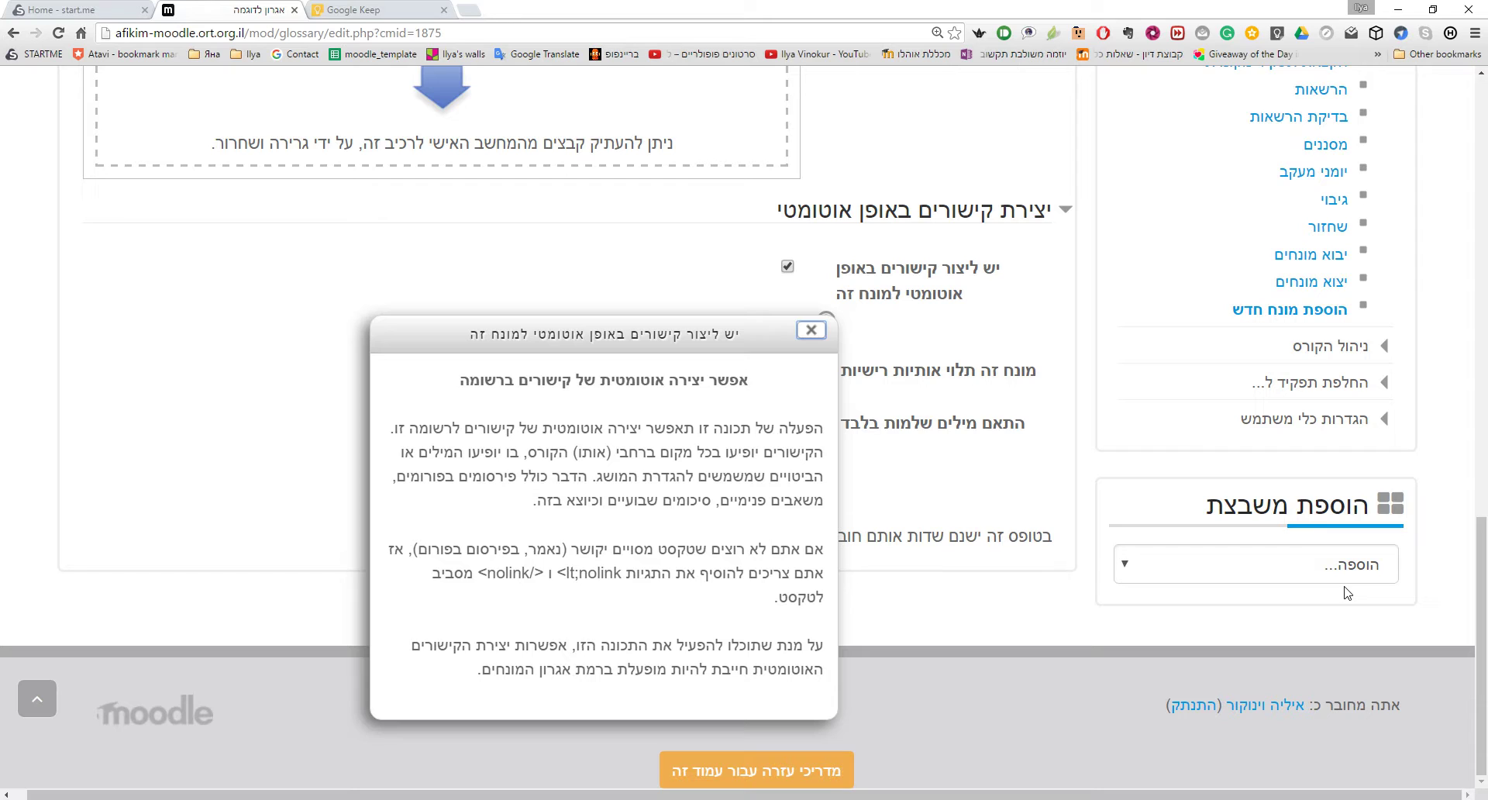
{"action": "left_click", "coordinate": [820, 335]}
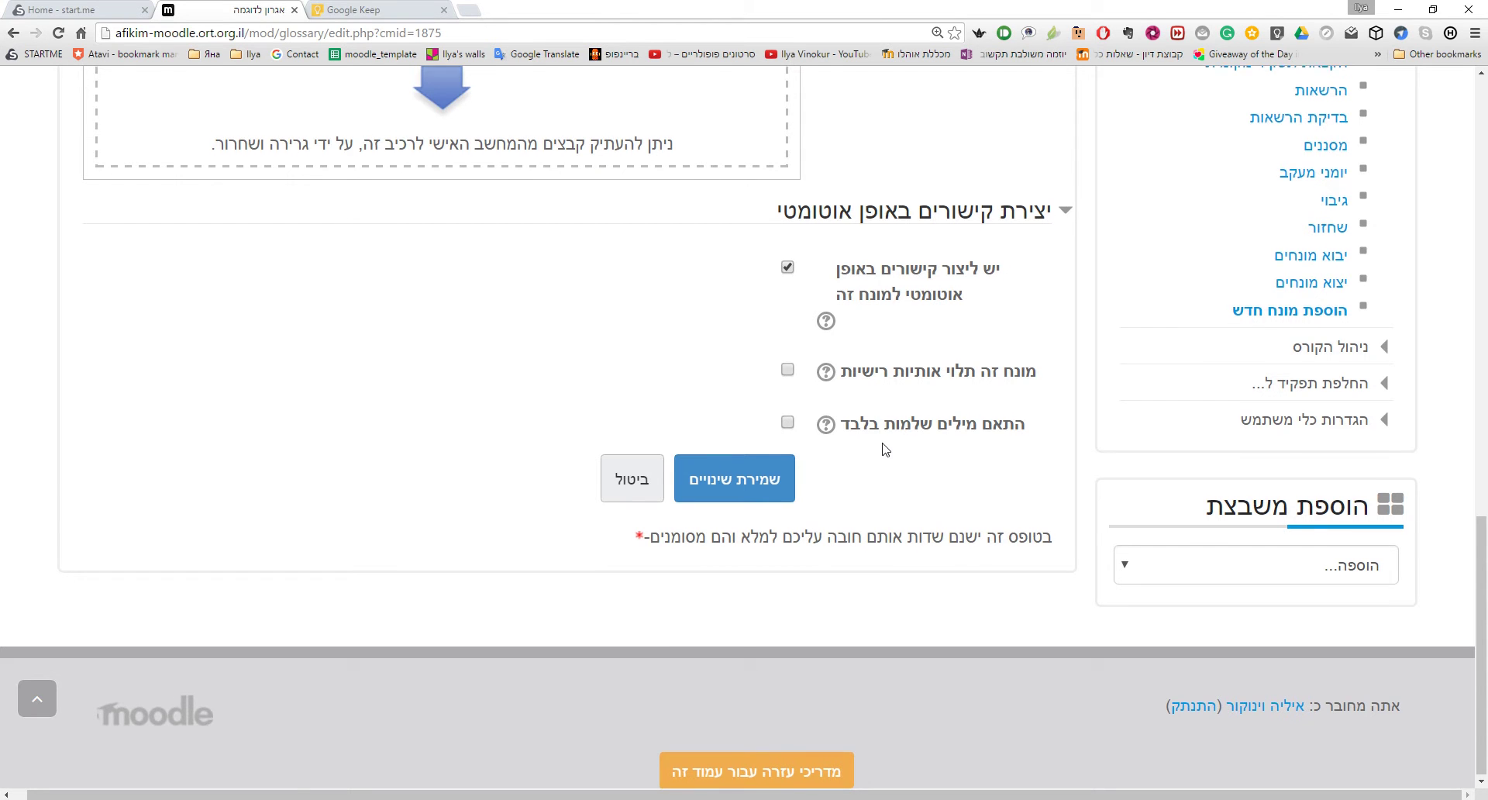
Step: Review the completed entry form and save the מהירות entry to the glossary
{"action": "scroll", "coordinate": [881, 449], "scroll_direction": "up", "scroll_amount": 15}
{"action": "scroll", "coordinate": [882, 449], "scroll_direction": "down", "scroll_amount": 15}
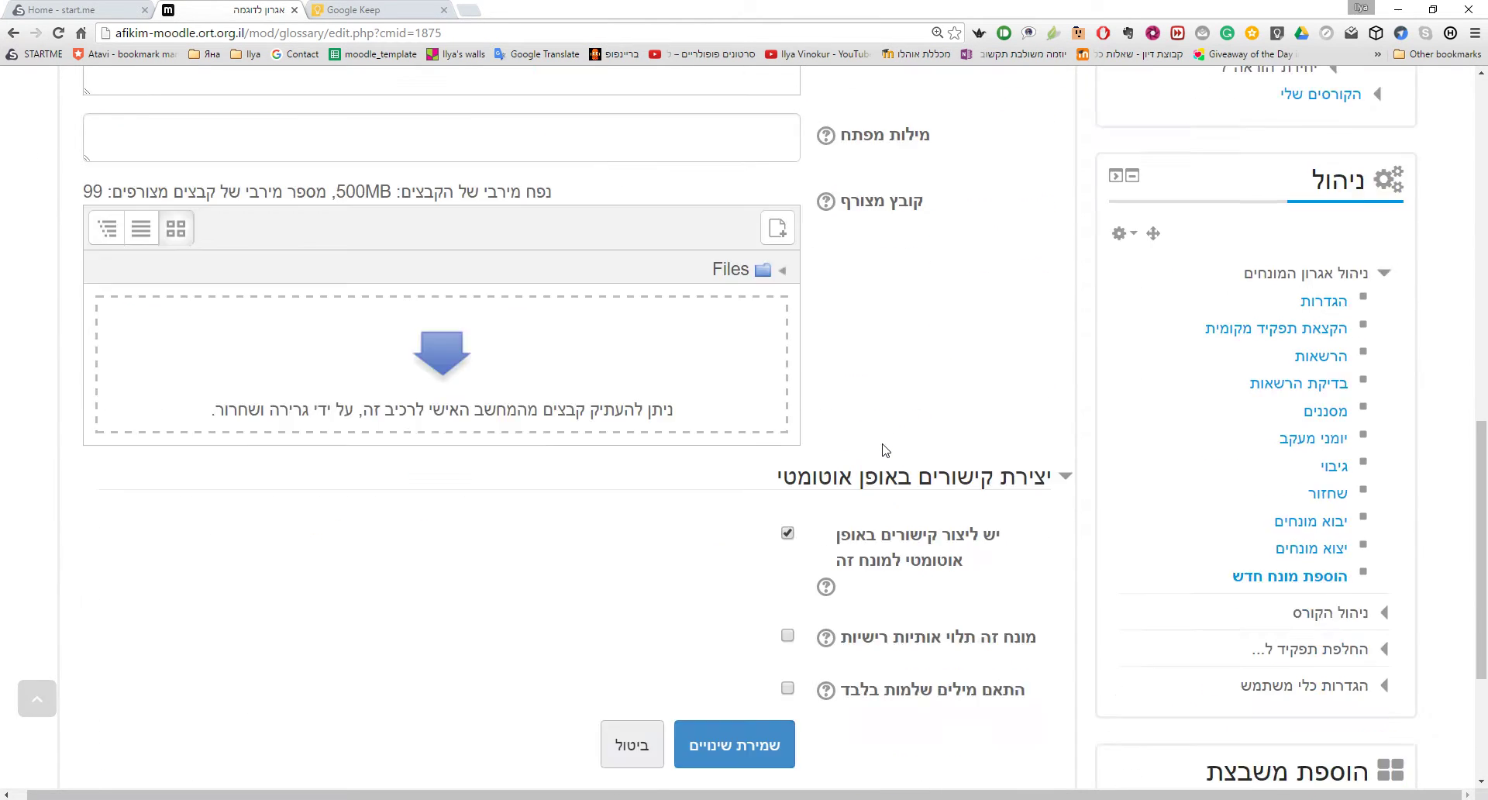
{"action": "left_click", "coordinate": [709, 476]}
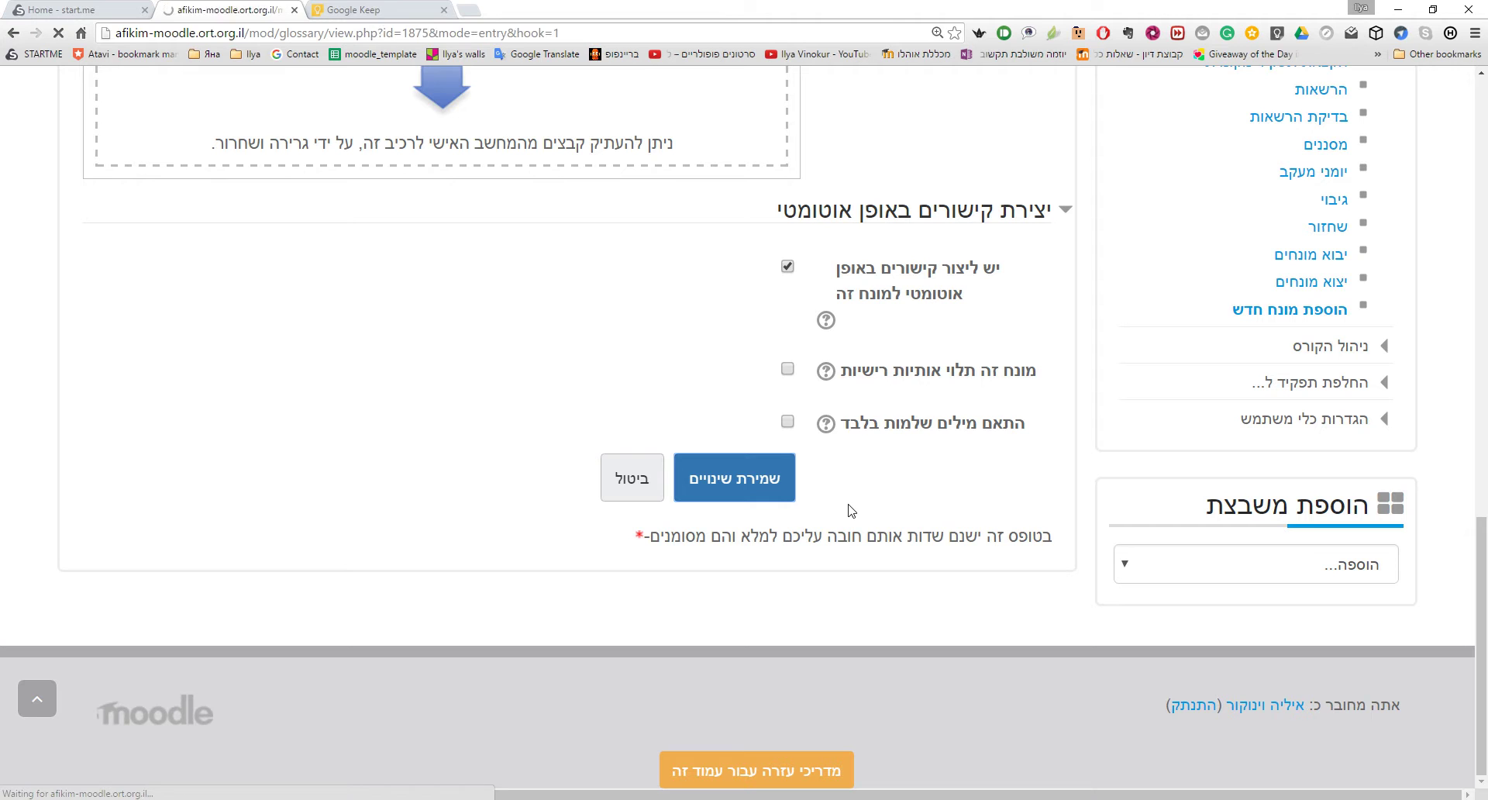
Step: Browse the glossary's entries by date and by author, and look over the glossary administration options
{"action": "scroll", "coordinate": [852, 513], "scroll_direction": "down", "scroll_amount": 3}
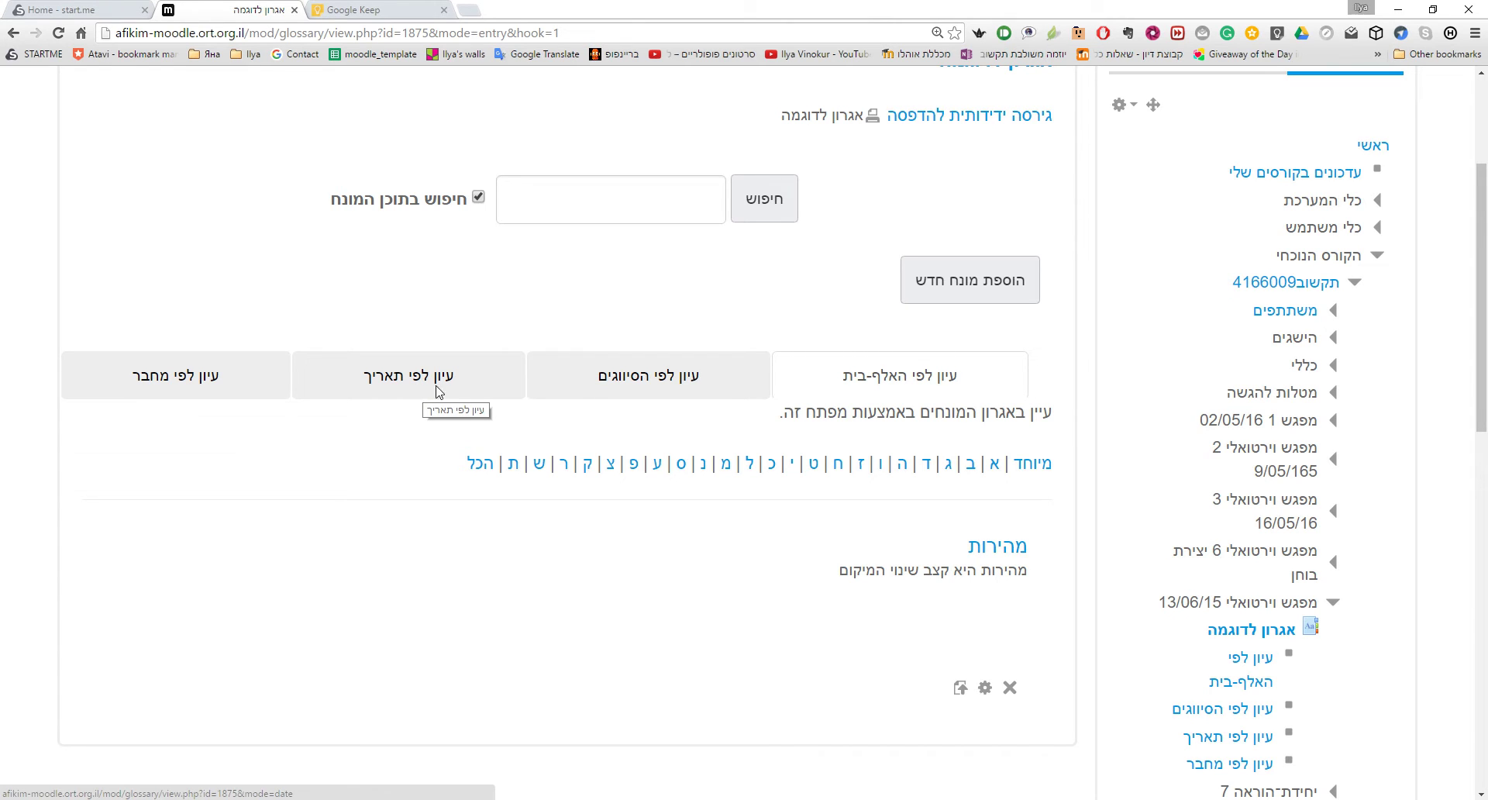
{"action": "left_click", "coordinate": [405, 382]}
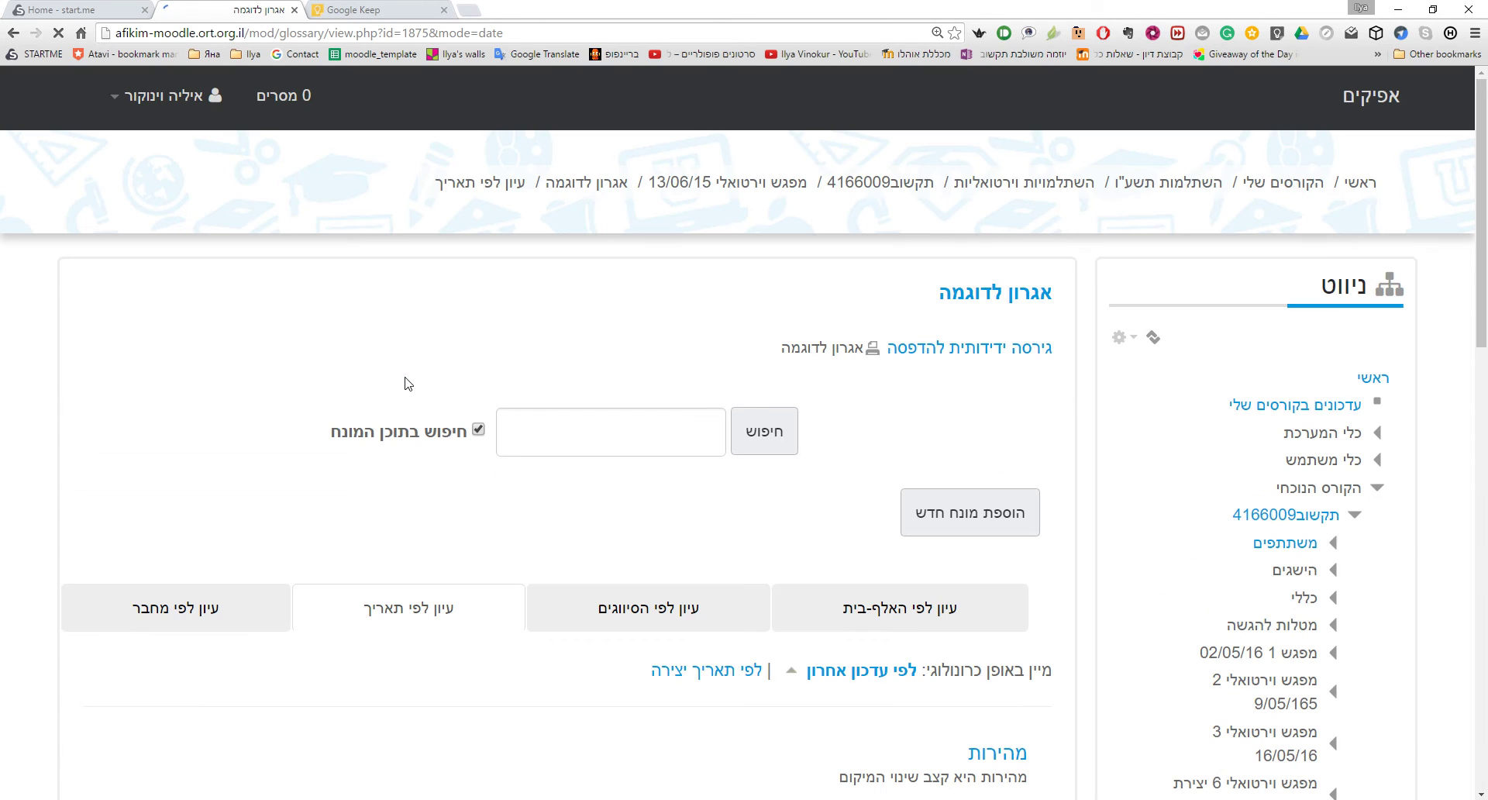
{"action": "scroll", "coordinate": [572, 522], "scroll_direction": "down", "scroll_amount": 2}
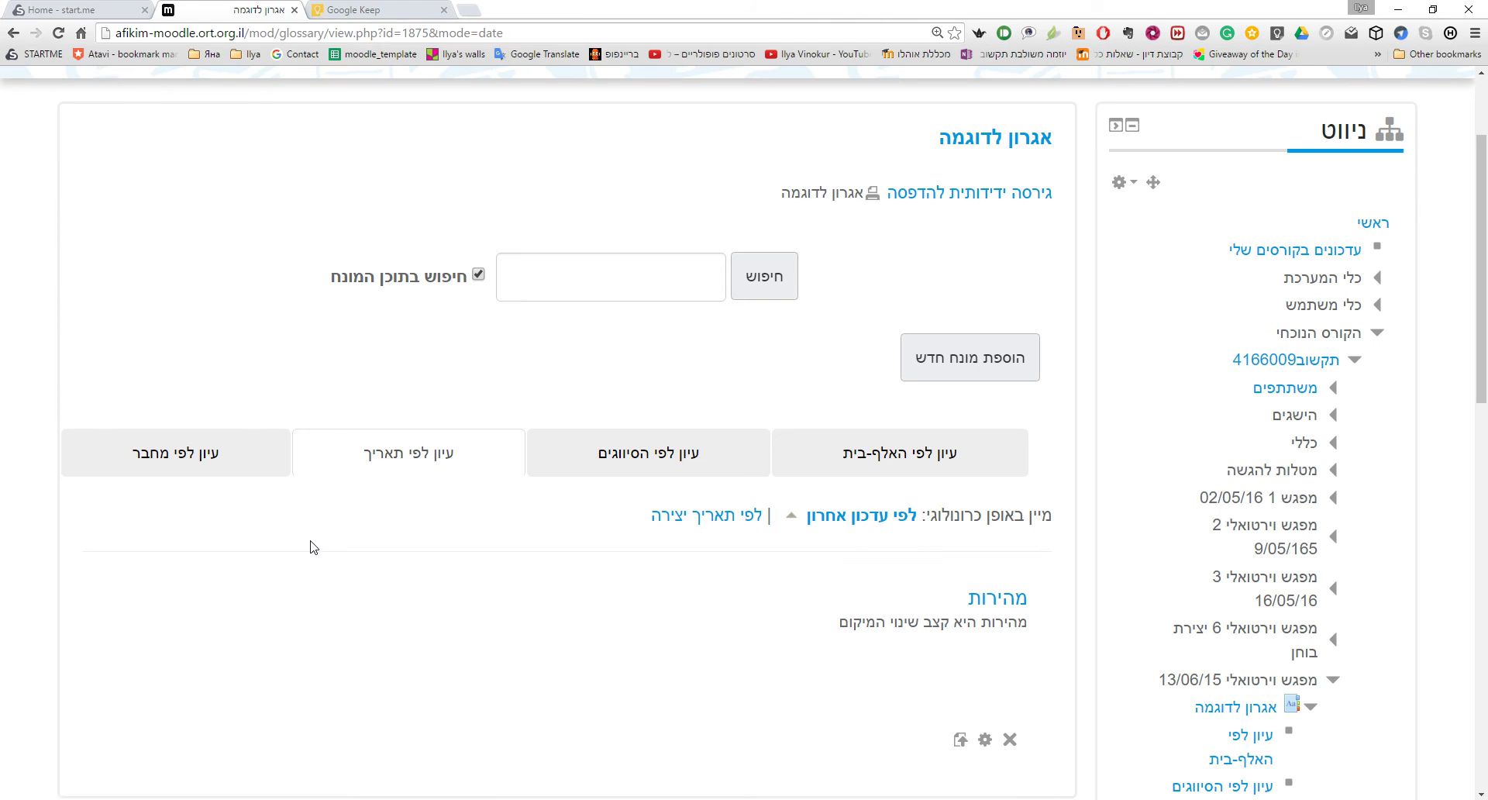
{"action": "left_click", "coordinate": [159, 459]}
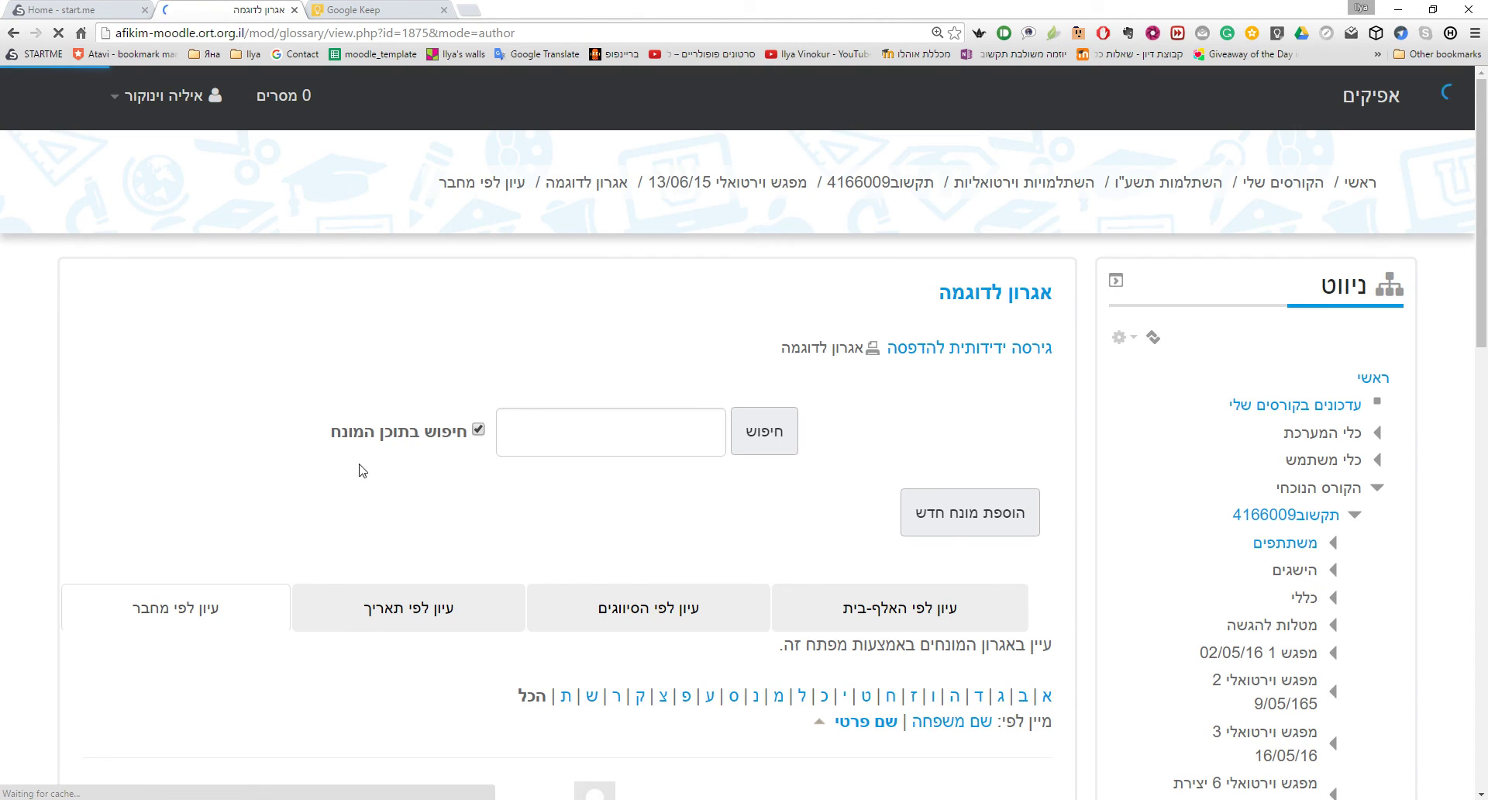
{"action": "scroll", "coordinate": [436, 450], "scroll_direction": "down", "scroll_amount": 8}
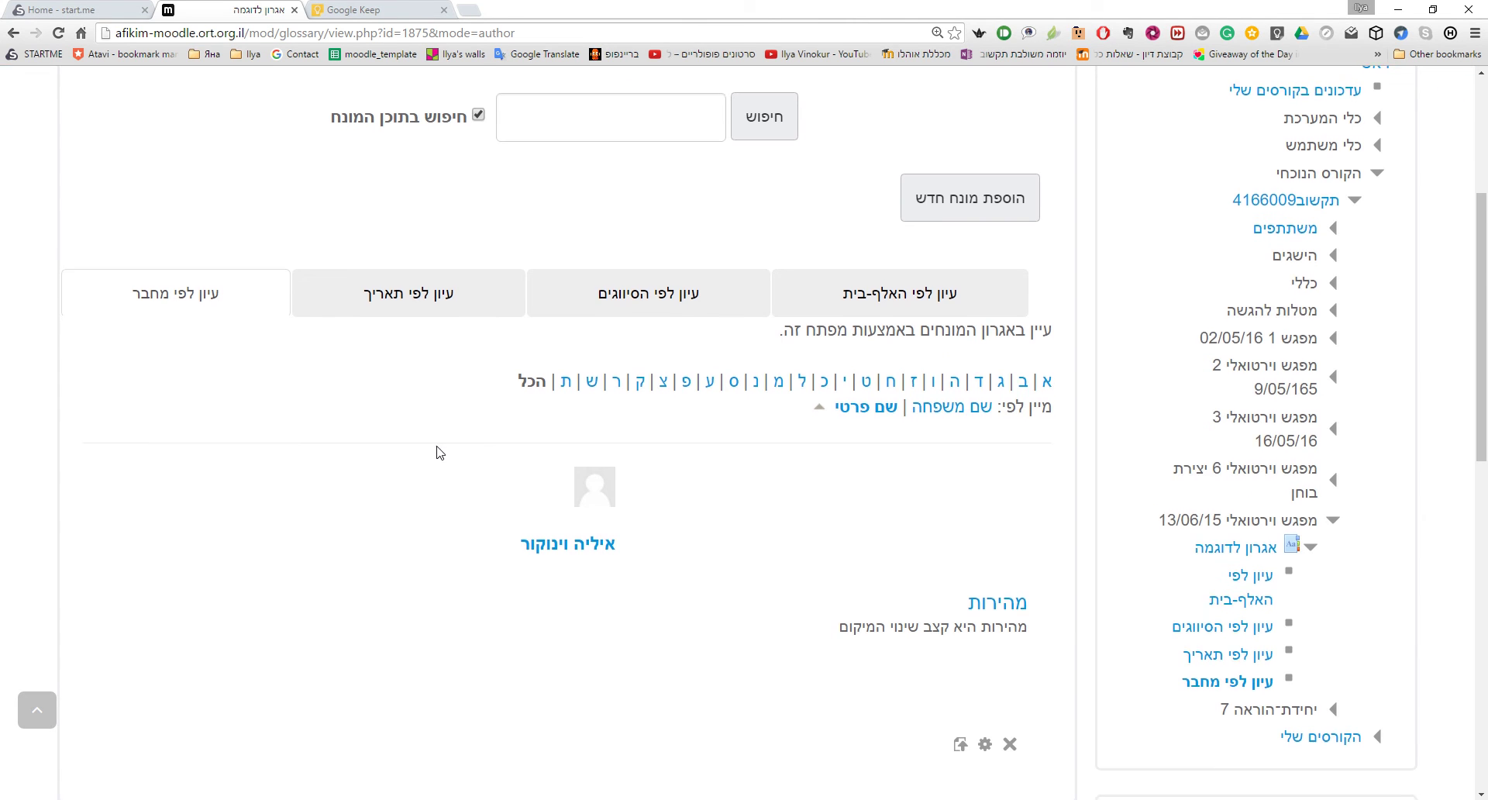
{"action": "scroll", "coordinate": [437, 452], "scroll_direction": "down", "scroll_amount": 4}
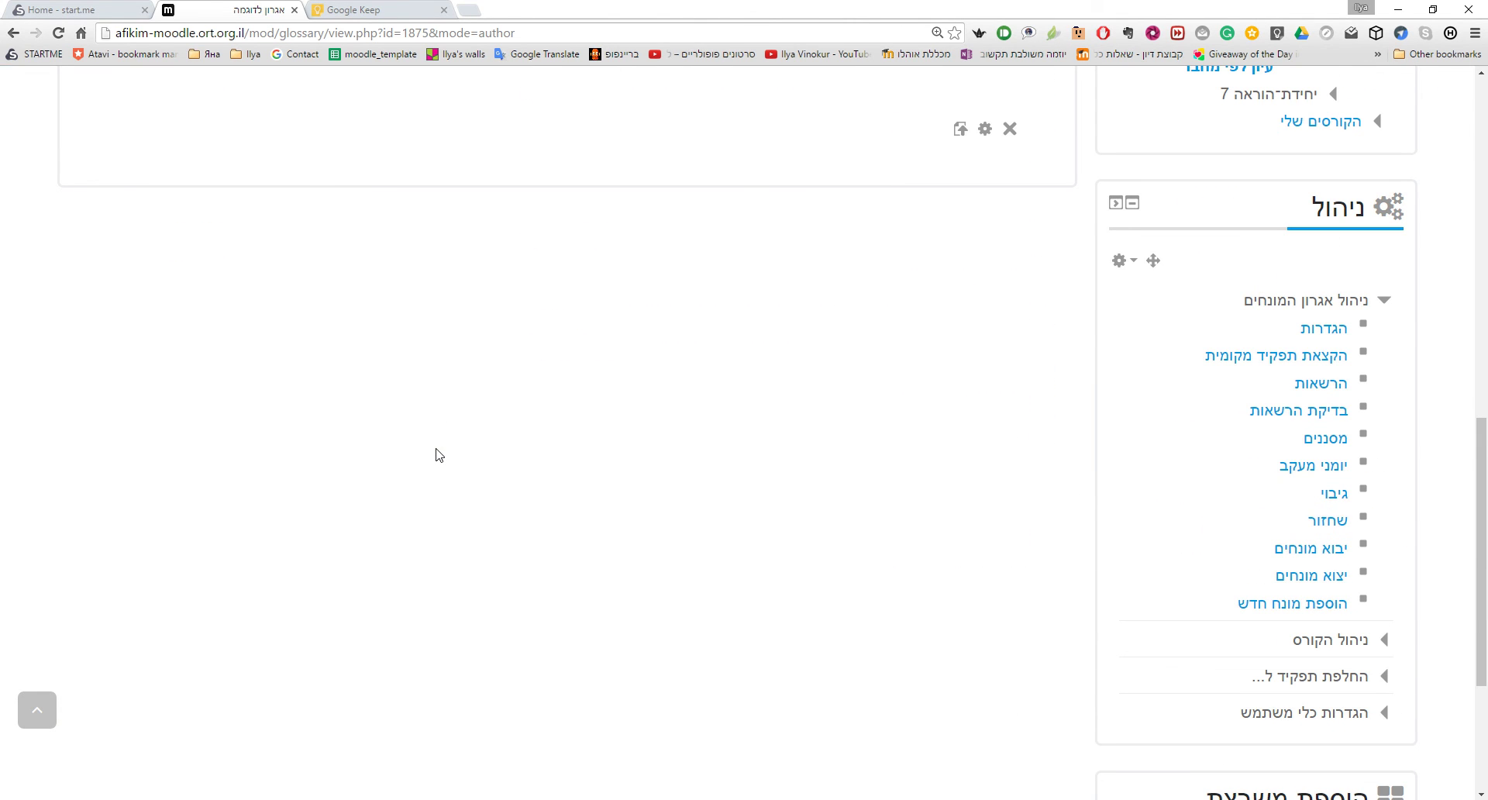
{"action": "scroll", "coordinate": [820, 538], "scroll_direction": "down", "scroll_amount": 4}
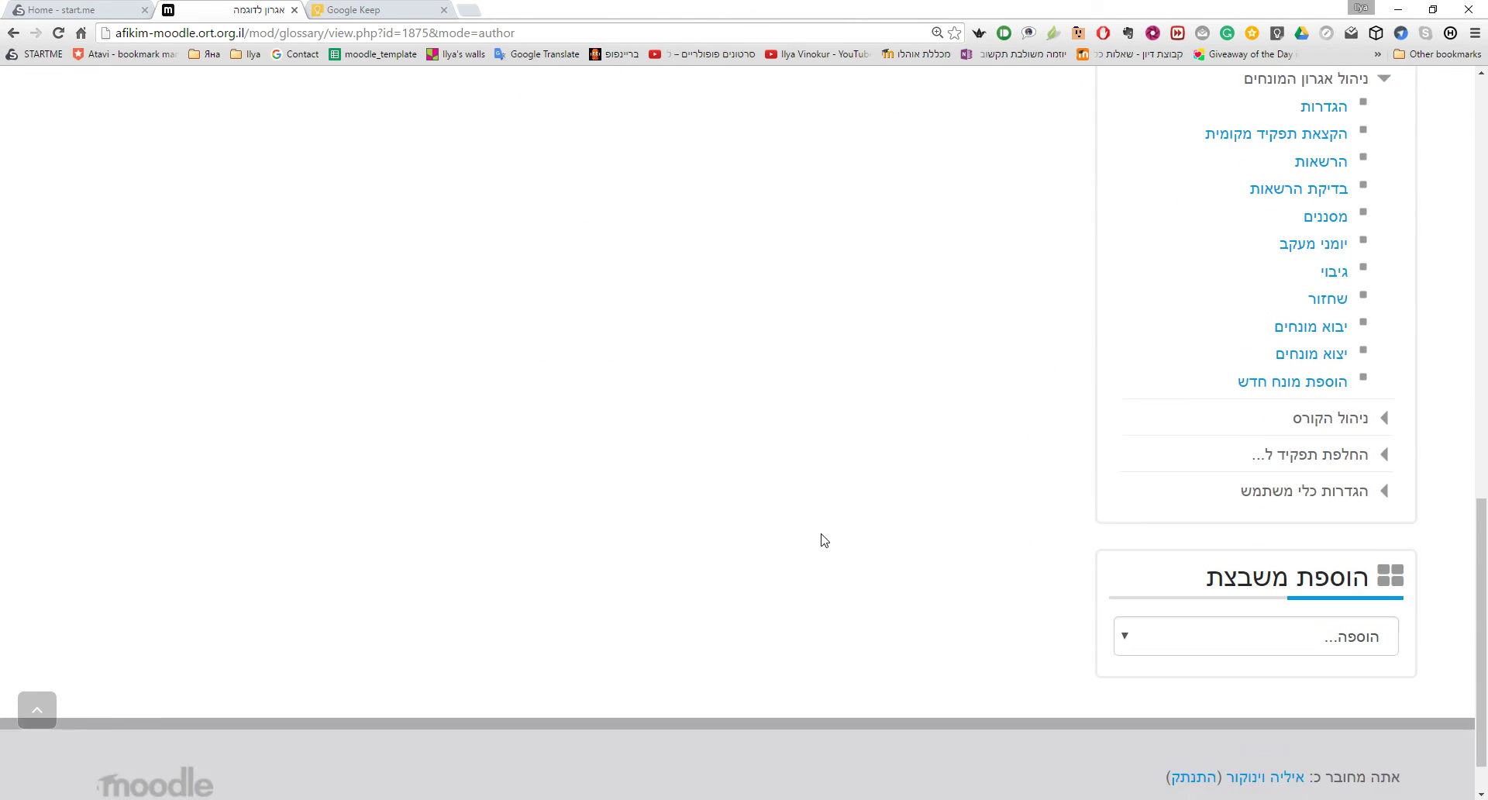
{"action": "scroll", "coordinate": [805, 550], "scroll_direction": "up", "scroll_amount": 8}
{"action": "scroll", "coordinate": [793, 555], "scroll_direction": "up", "scroll_amount": 8}
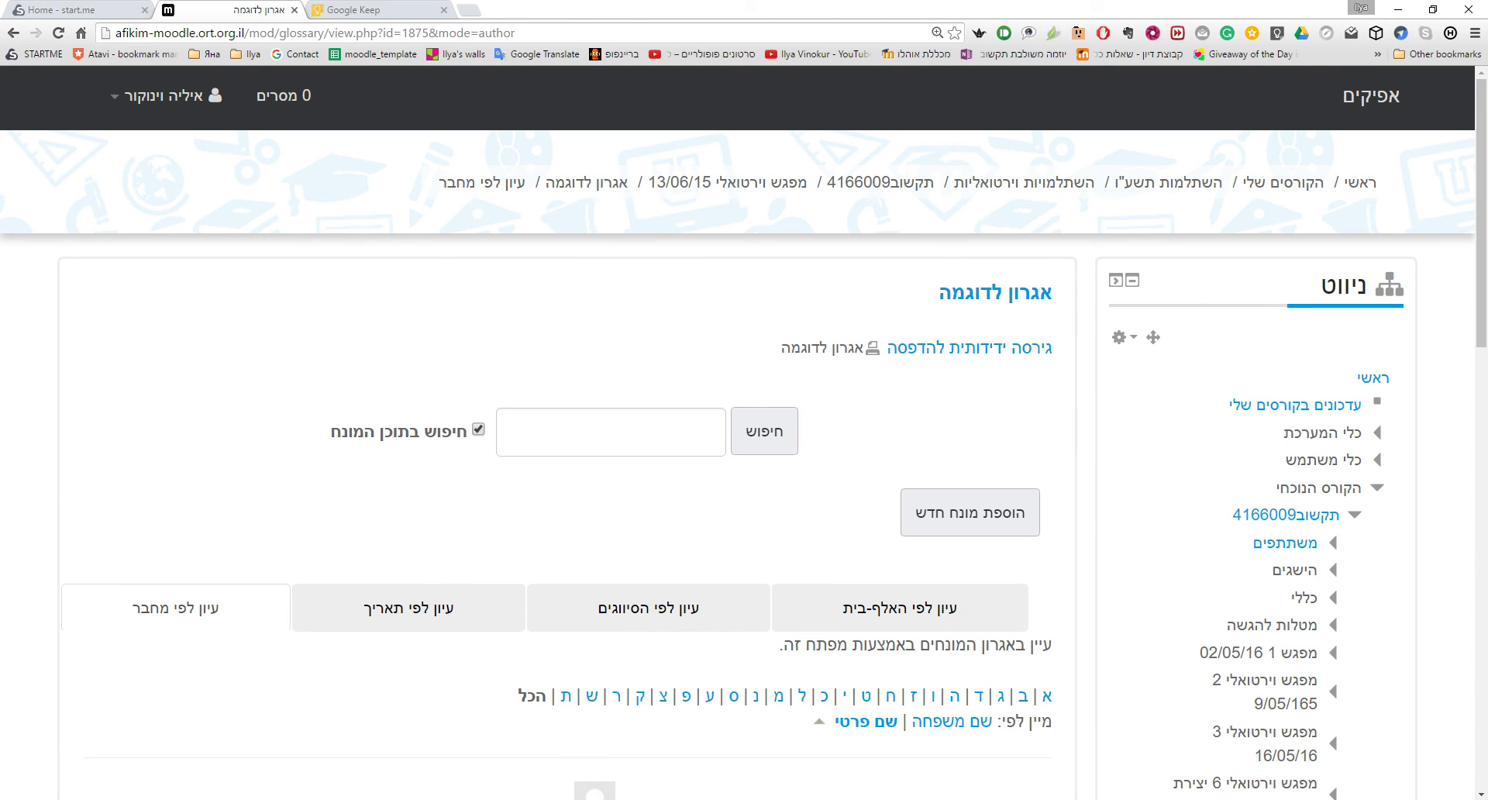